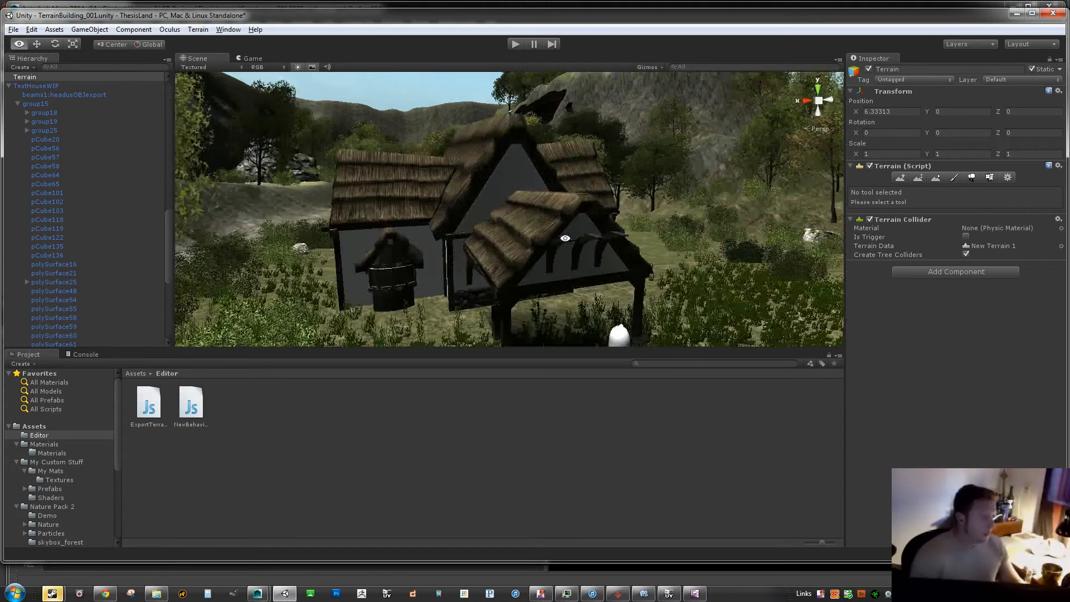
Examine the thatched farmhouse in the scene from several angles, including the porch and the window wall.
alt+drag(567, 216, 596, 209)
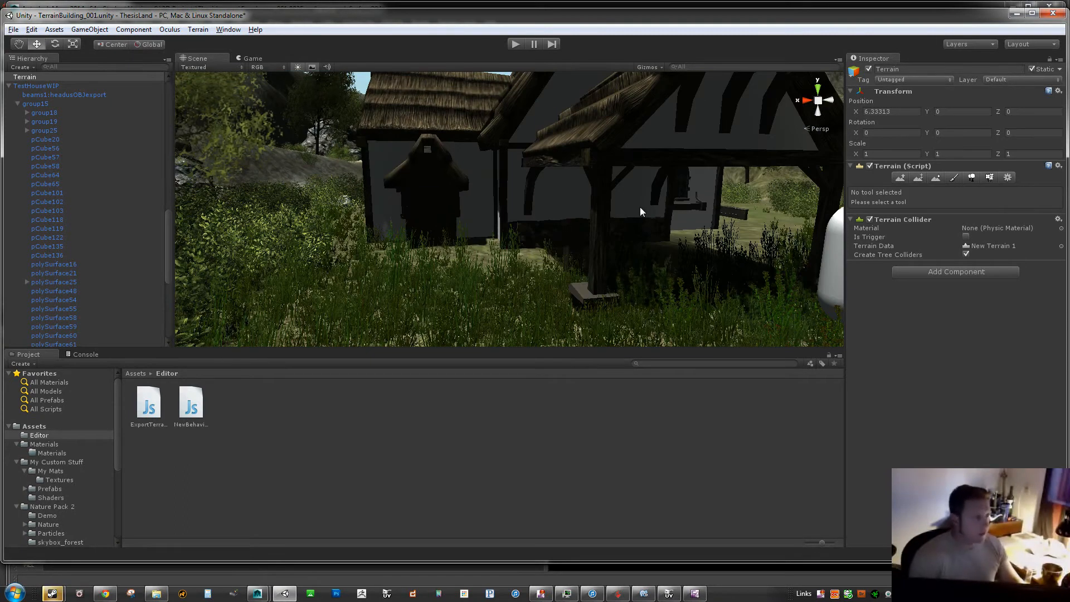
key(alt)
alt+drag(678, 210, 561, 210)
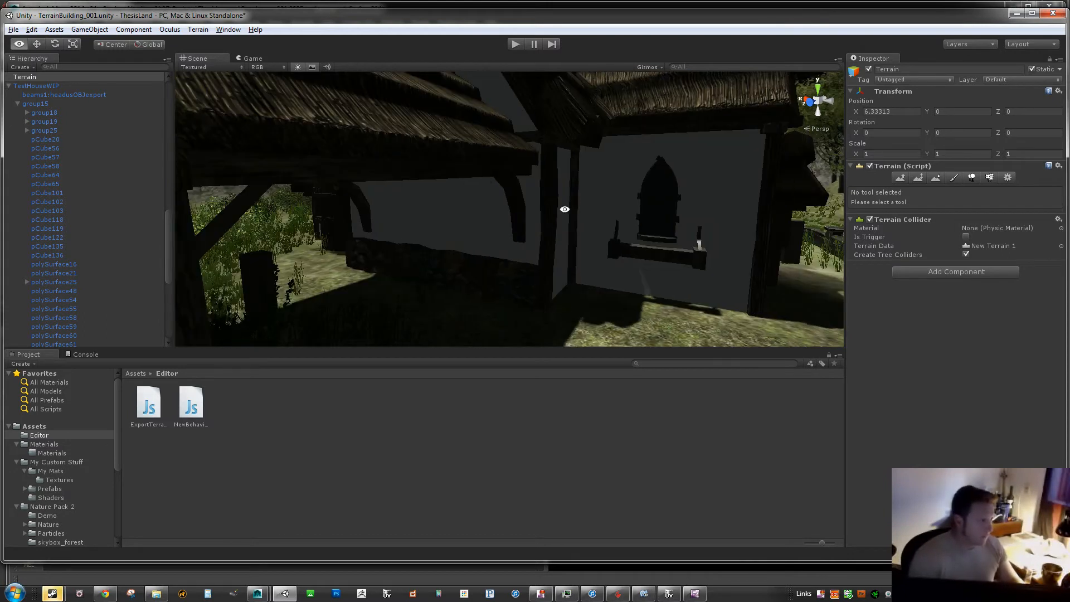
click(407, 171)
alt+drag(406, 172, 455, 208)
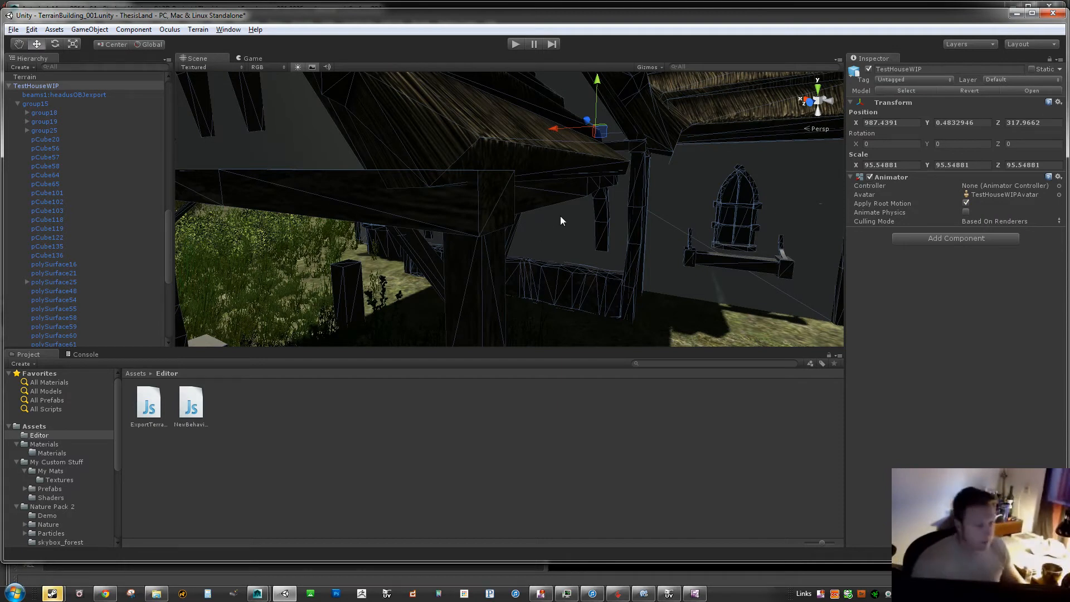
key(alt)
alt+drag(581, 234, 592, 189)
alt+middle_drag(593, 189, 562, 180)
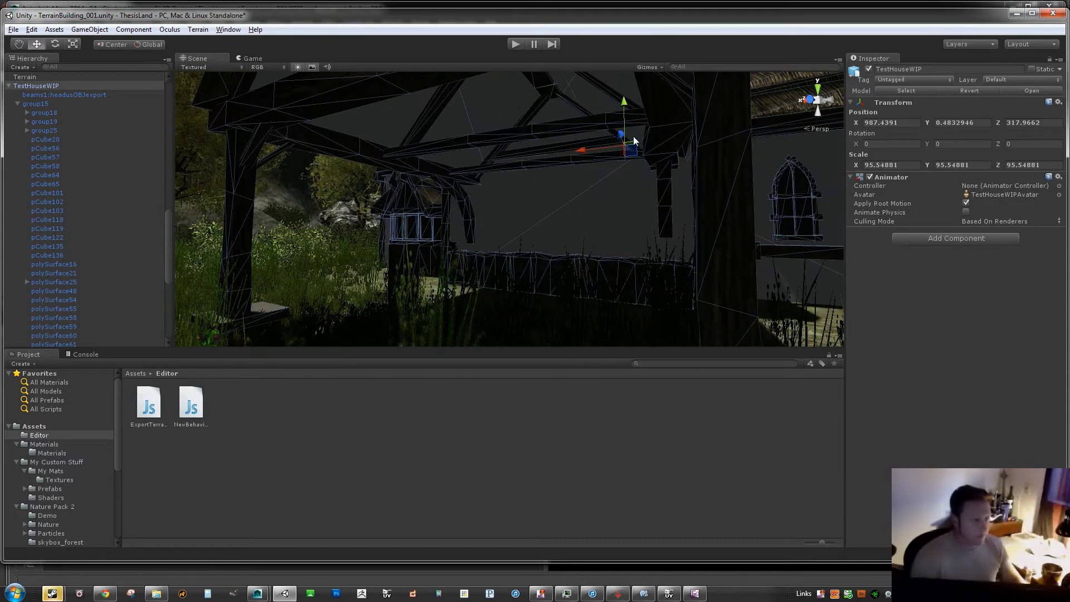
alt+drag(642, 153, 563, 209)
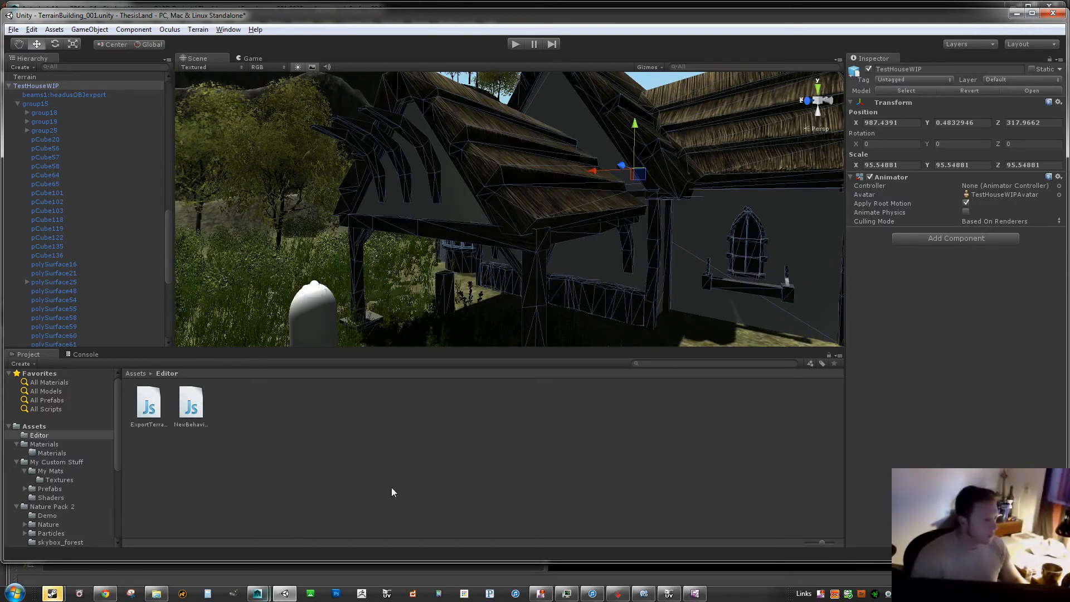
Select the farmhouse's beams mesh, then switch to Substance Designer and examine the Rafters graph.
click(503, 257)
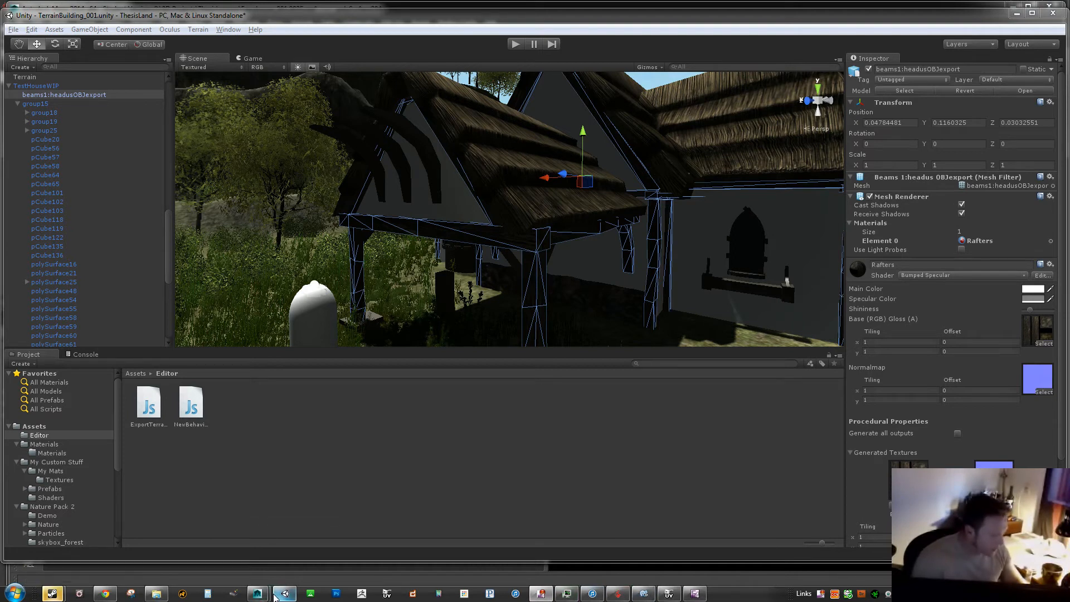
click(617, 594)
scroll(809, 256, down, 1)
middle_drag(792, 252, 707, 254)
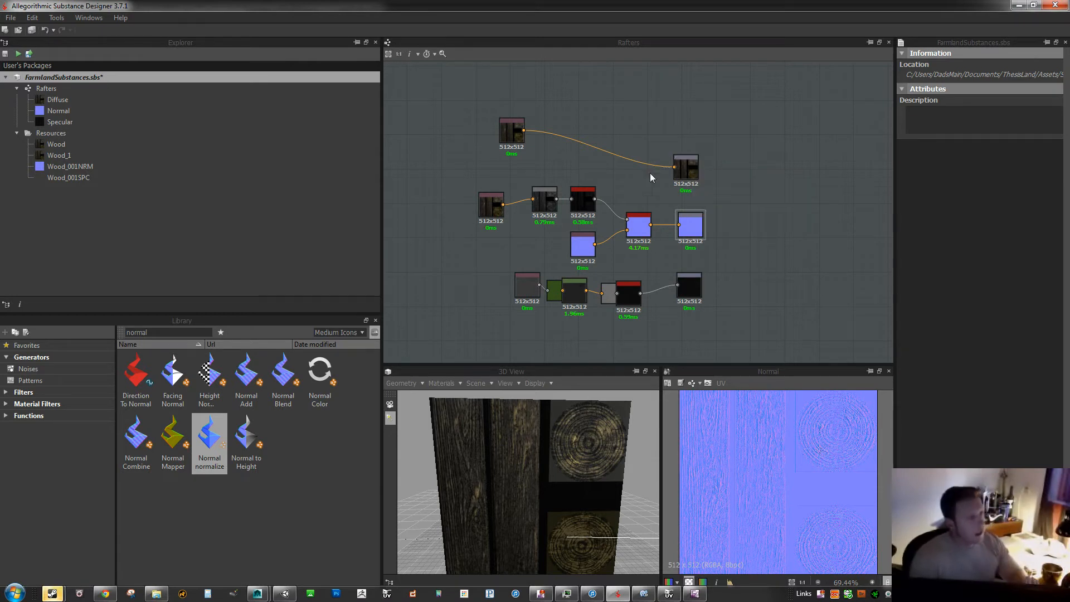
middle_drag(774, 239, 691, 230)
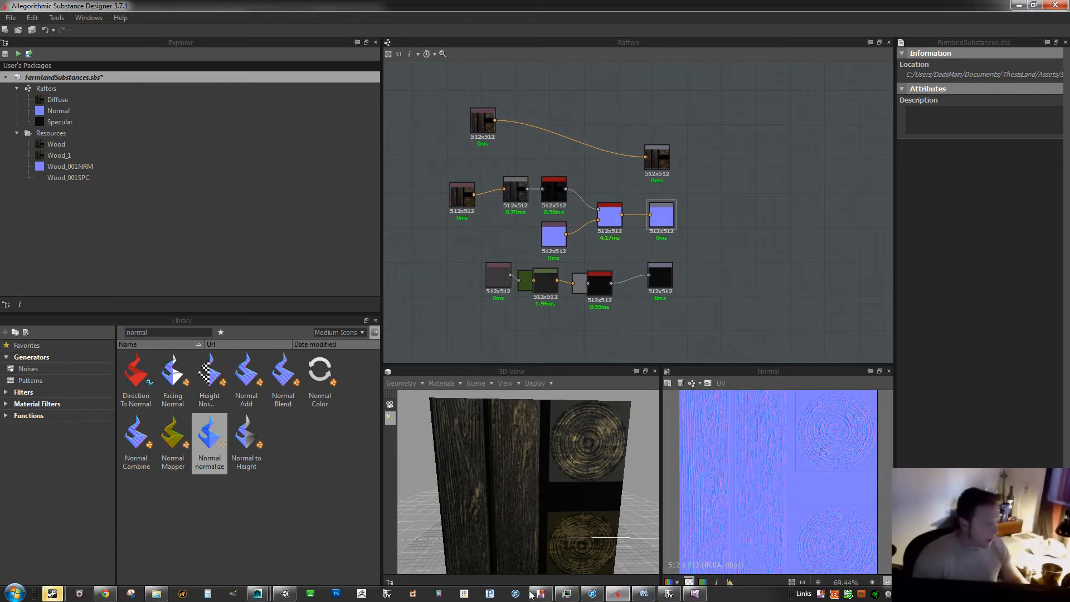
Return to Unity and review the Rafters material settings and generated textures on the beams mesh.
click(292, 596)
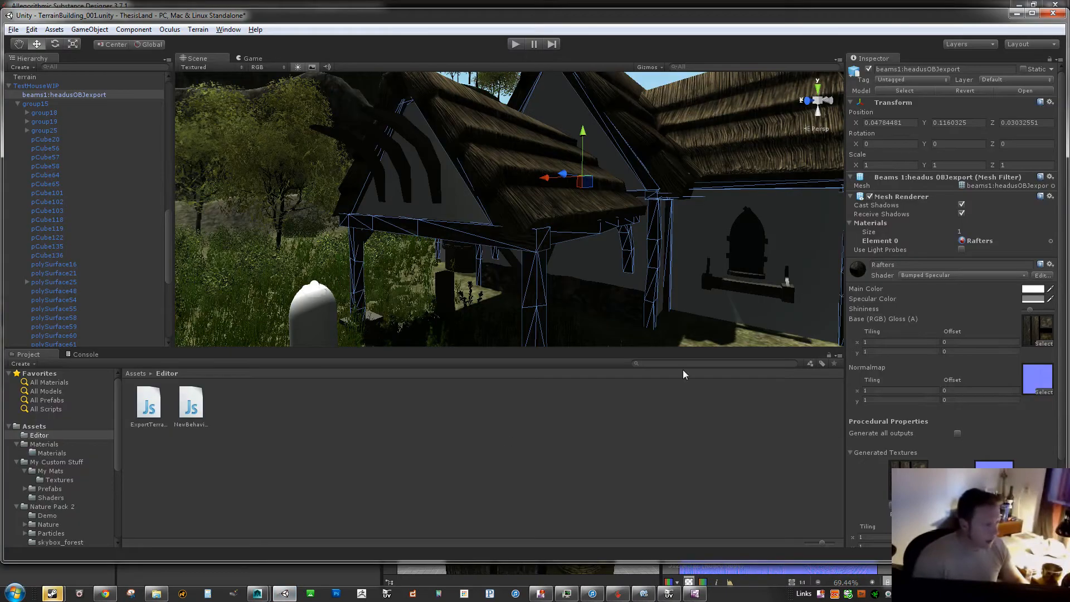
scroll(901, 326, down, 3)
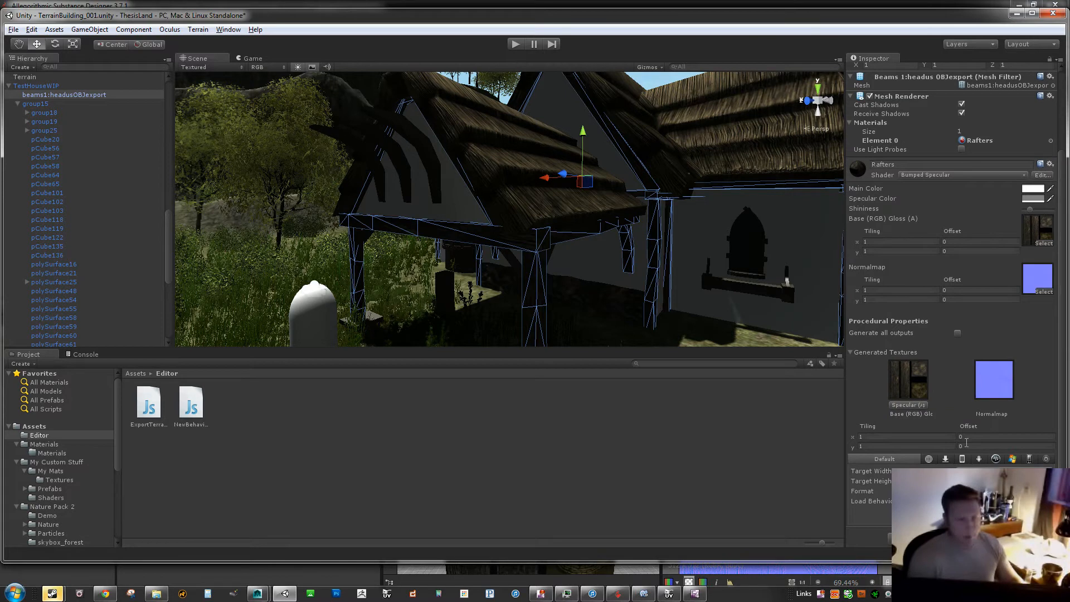
scroll(928, 359, up, 3)
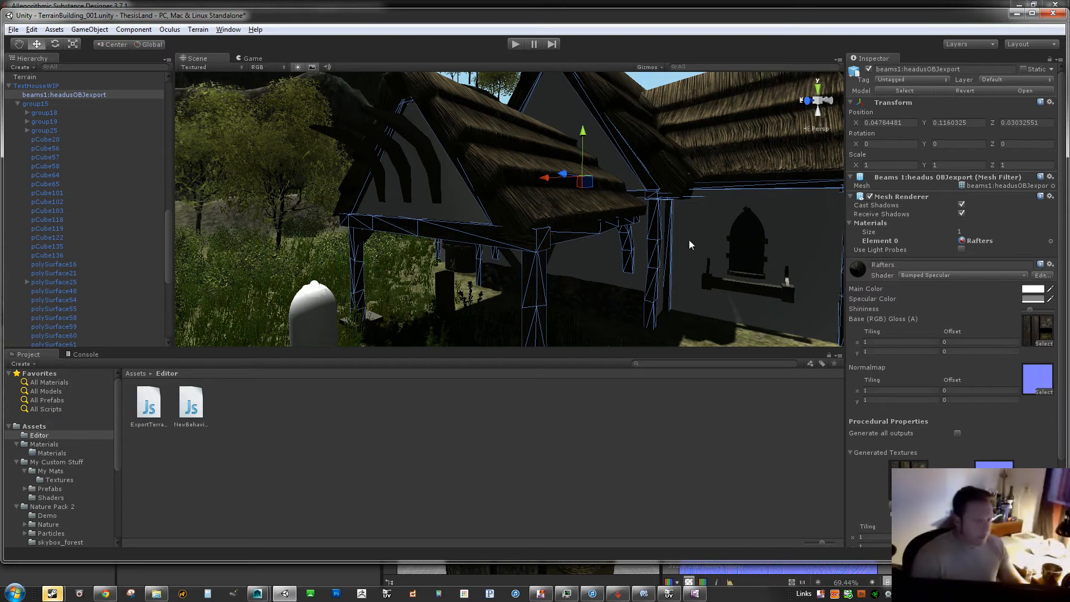
Examine the farmhouse exterior and its beams from near and far, covering the porch side and window wall.
alt+drag(689, 240, 709, 234)
alt+right_drag(709, 234, 612, 252)
mouse_move(612, 252)
alt+middle_down()
mouse_move(623, 251)
mouse_move(595, 264)
alt+middle_up()
alt+right_drag(538, 265, 607, 214)
alt+middle_drag(607, 214, 602, 216)
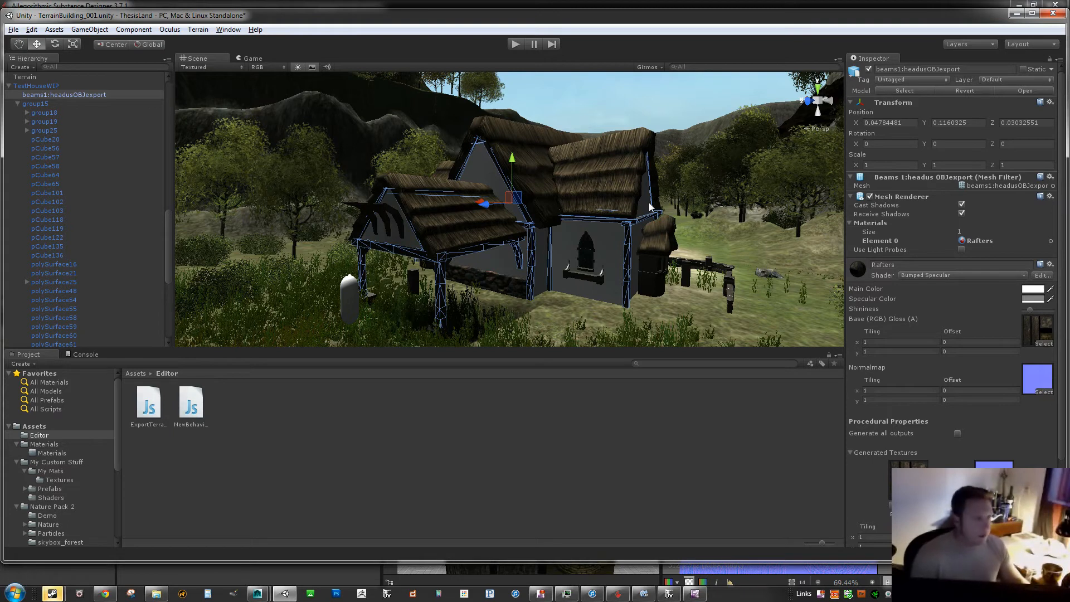
alt+drag(645, 213, 538, 200)
alt+right_drag(524, 197, 676, 179)
alt+drag(676, 179, 651, 172)
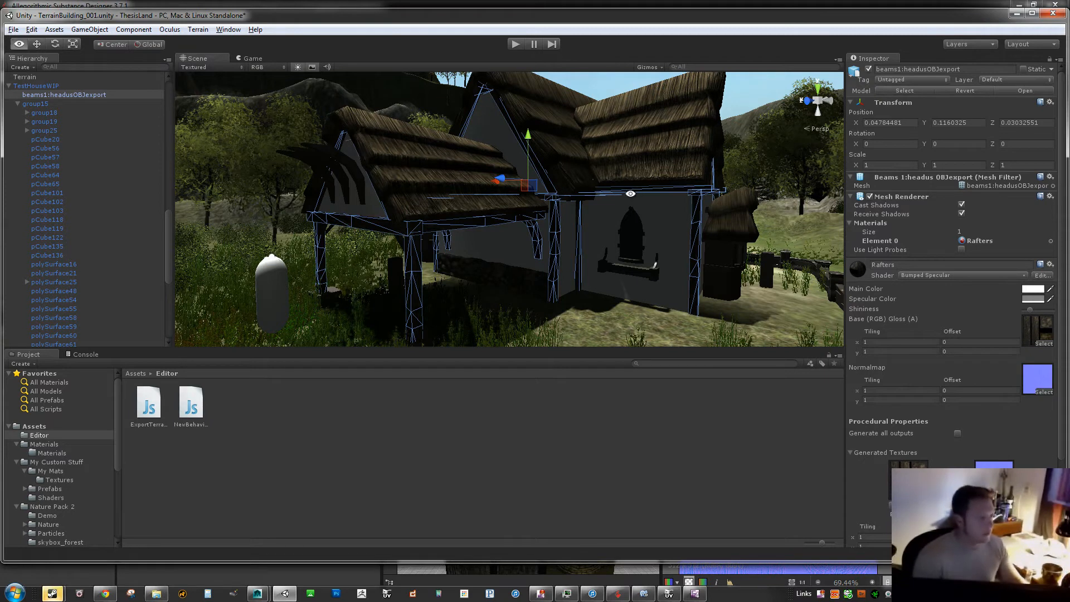
alt+drag(631, 193, 556, 197)
alt+right_drag(484, 187, 644, 194)
alt+middle_drag(644, 193, 676, 172)
alt+right_drag(676, 172, 524, 191)
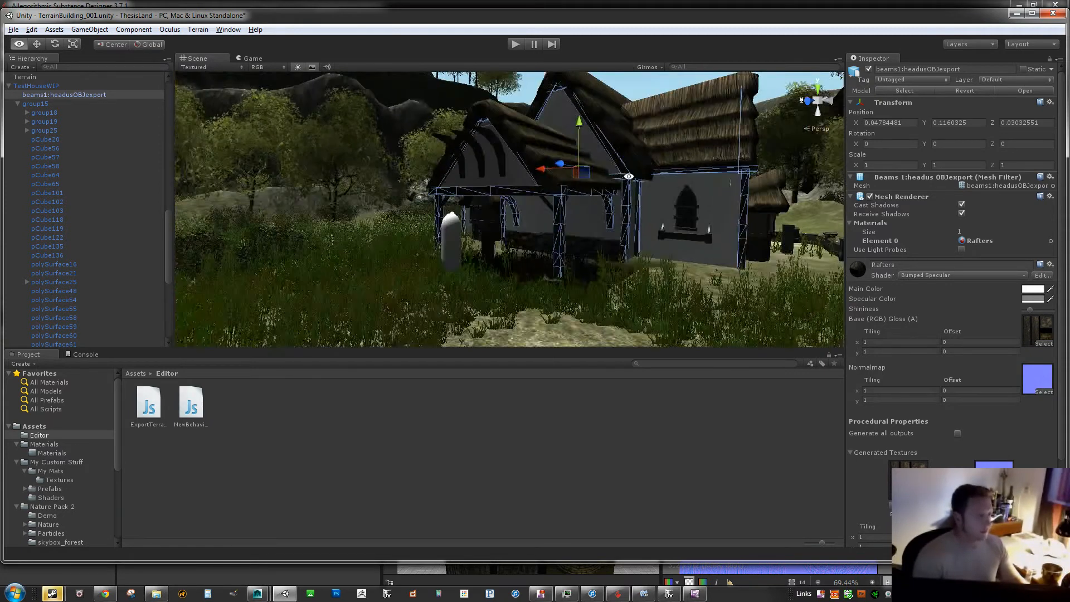
alt+middle_drag(524, 191, 492, 194)
alt+right_drag(492, 194, 590, 200)
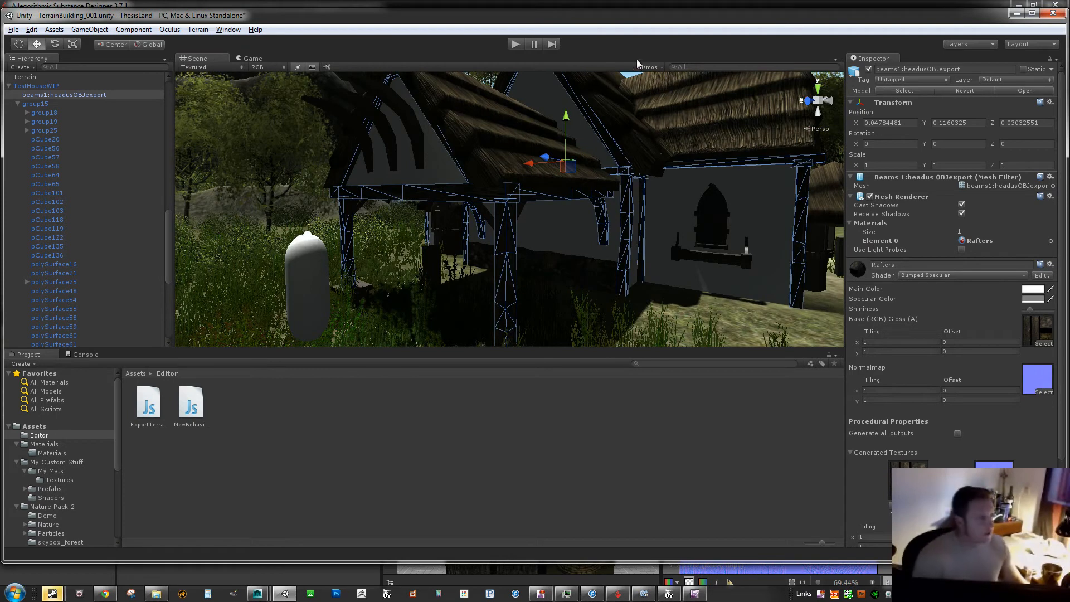
alt+right_drag(679, 127, 625, 125)
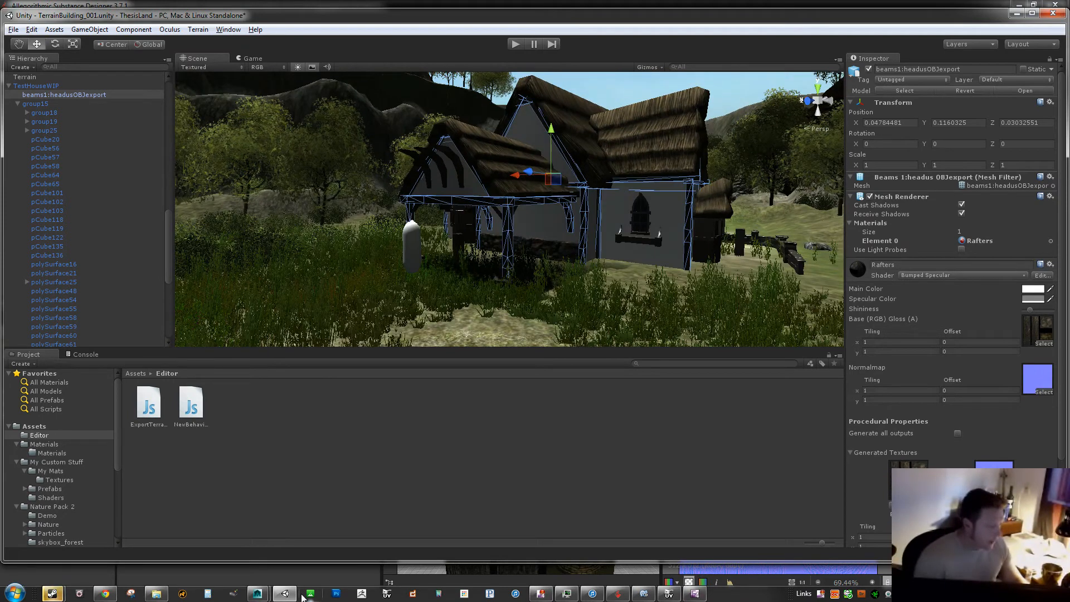
Inspect the porch roof, its gable and the curved braces up close.
alt+drag(545, 218, 563, 224)
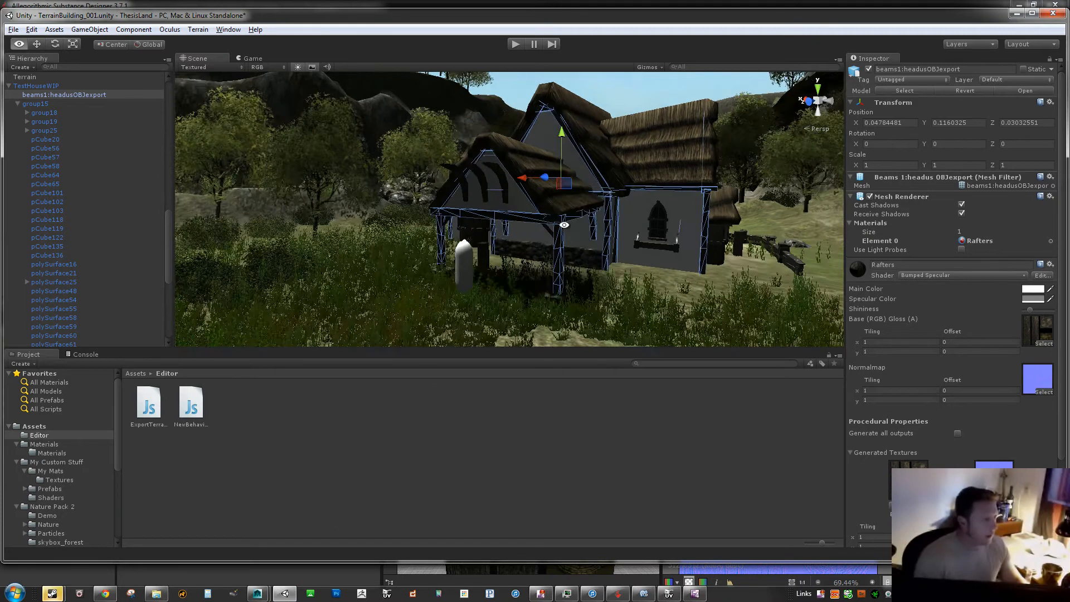
alt+right_drag(449, 216, 616, 222)
alt+drag(509, 217, 578, 261)
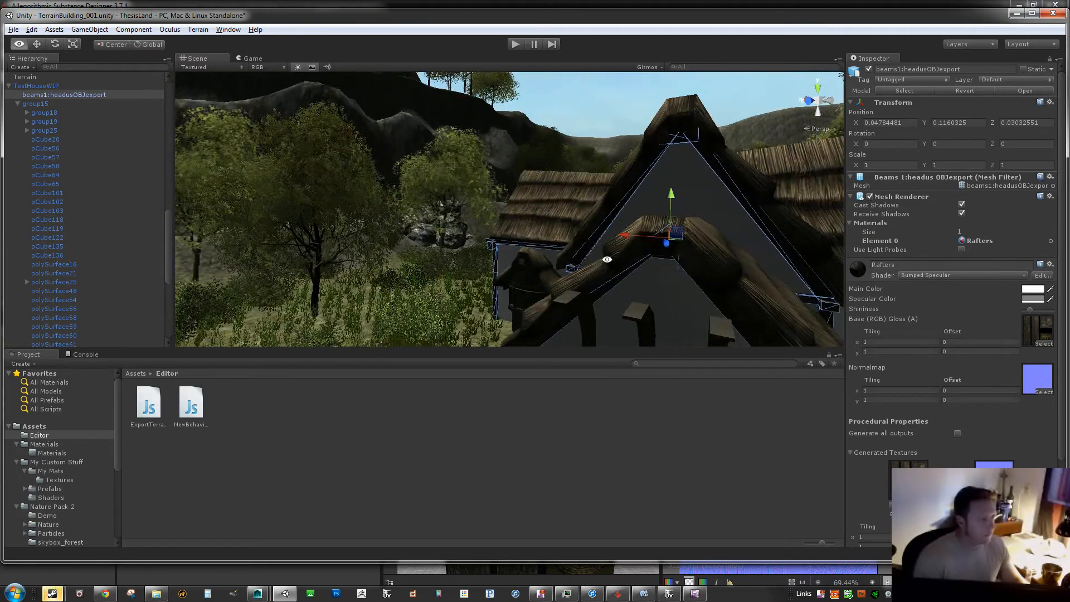
alt+middle_drag(611, 208, 574, 150)
alt+right_drag(518, 217, 569, 229)
alt+middle_drag(569, 228, 607, 251)
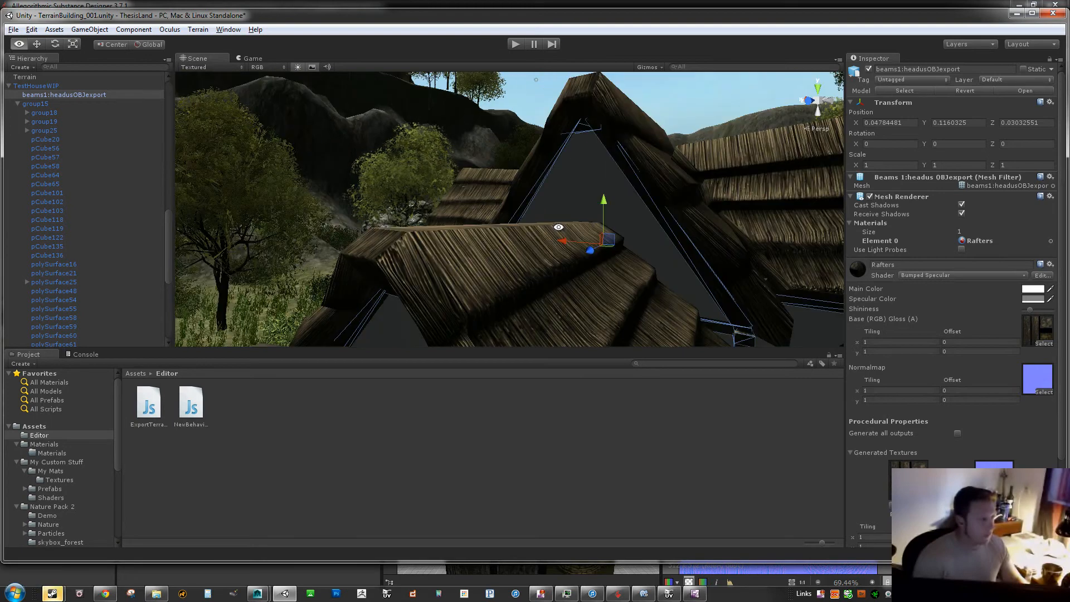
alt+middle_drag(602, 186, 615, 180)
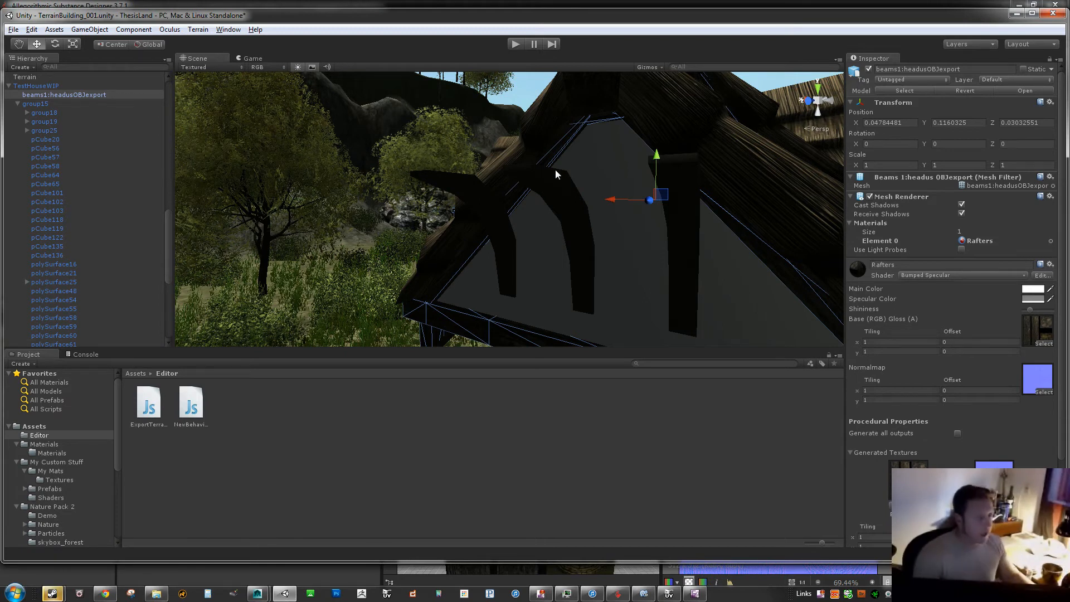
alt+drag(545, 143, 436, 195)
alt+right_drag(436, 195, 549, 200)
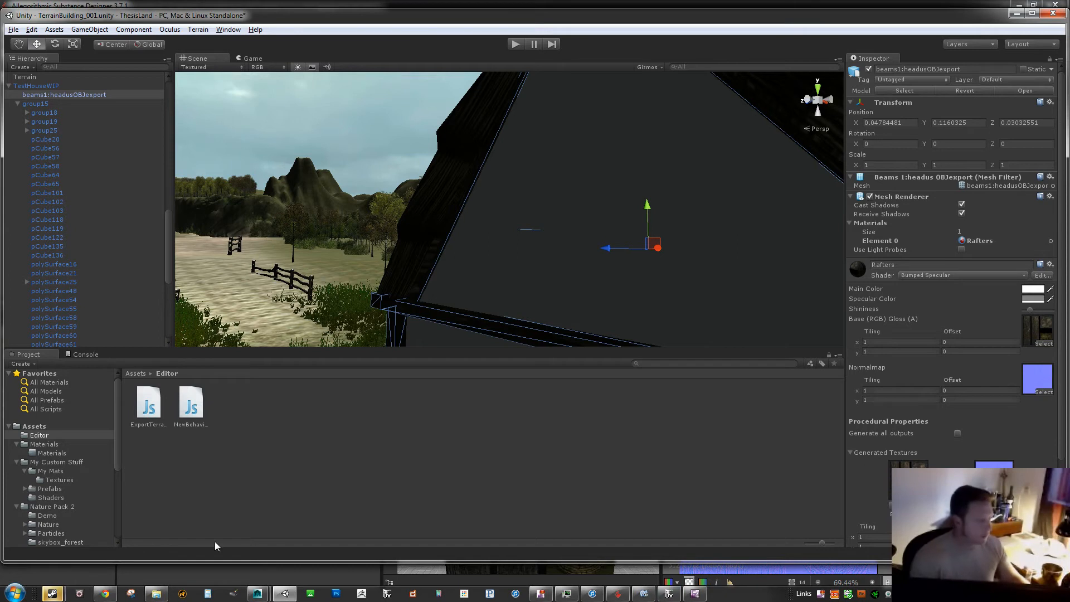
Switch to Maya and examine the underside of the selected thatched roof section.
mouse_move(262, 598)
click(298, 540)
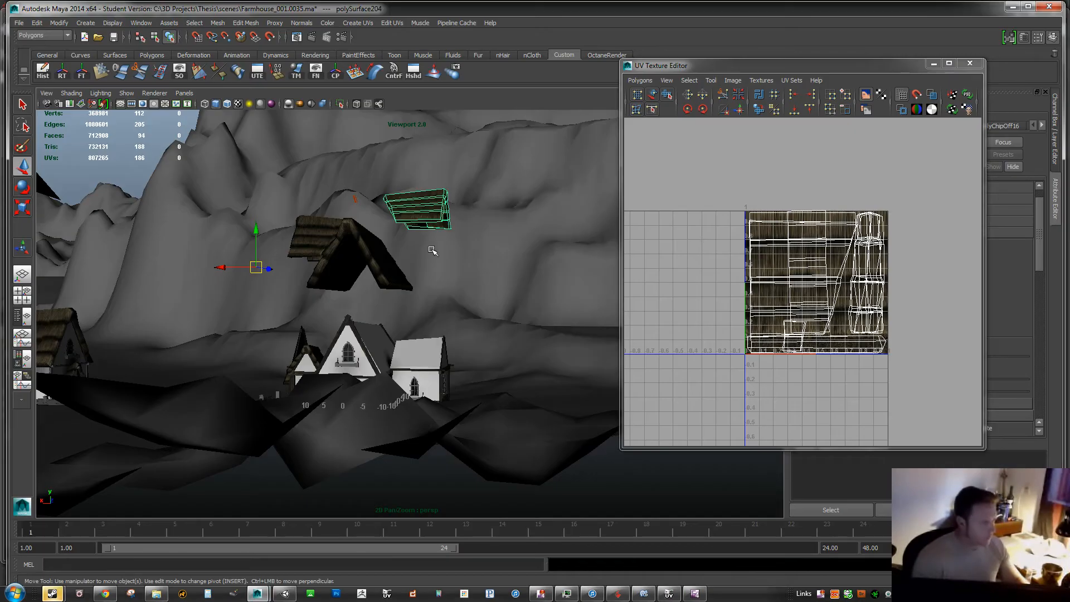
alt+right_drag(402, 270, 399, 275)
alt+drag(399, 273, 538, 308)
alt+middle_drag(409, 298, 446, 356)
alt+drag(405, 359, 362, 344)
alt+right_drag(415, 306, 473, 272)
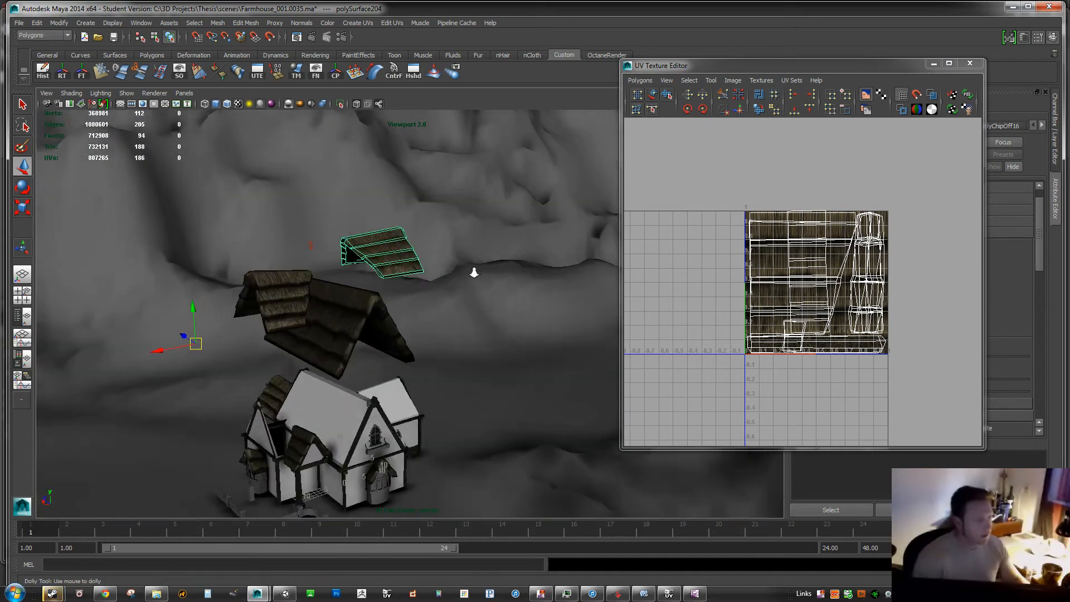
alt+drag(473, 273, 384, 281)
alt+middle_drag(394, 330, 354, 396)
alt+right_drag(356, 390, 504, 312)
alt+drag(503, 312, 341, 299)
alt+middle_drag(341, 298, 410, 245)
alt+drag(304, 294, 315, 262)
alt+middle_drag(425, 305, 380, 278)
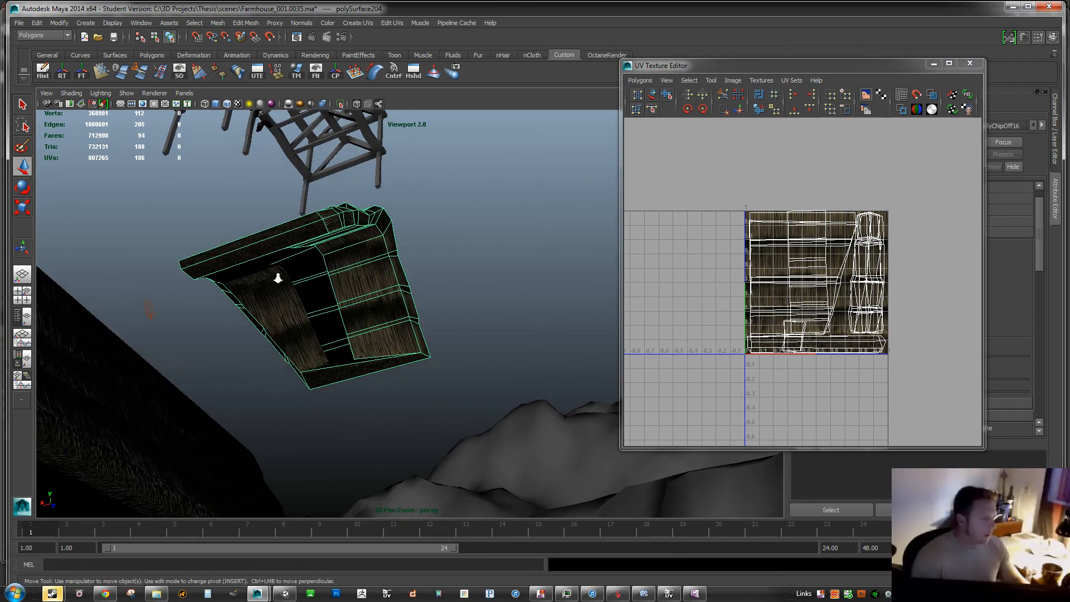
alt+right_drag(276, 277, 362, 295)
alt+drag(371, 300, 330, 303)
alt+right_drag(329, 302, 435, 294)
alt+middle_drag(396, 295, 444, 299)
alt+drag(444, 299, 397, 293)
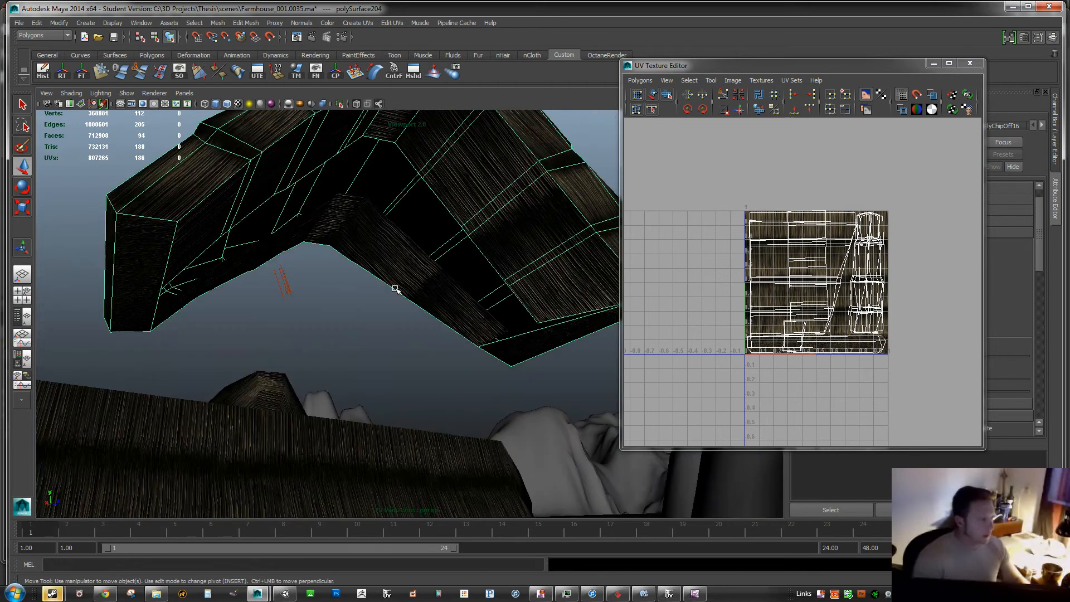
alt+drag(476, 189, 454, 299)
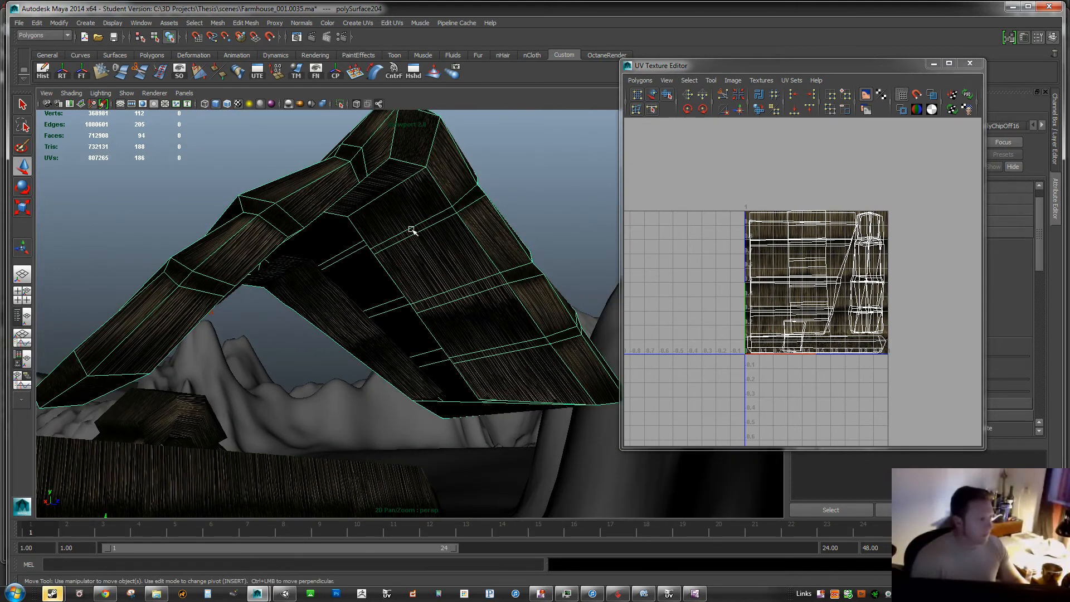
Extract the strip of faces along the underside of the roof section's overhang as a separate piece.
right_click(429, 261)
right_drag(429, 285, 430, 288)
double_click(437, 263)
alt+drag(437, 262, 418, 257)
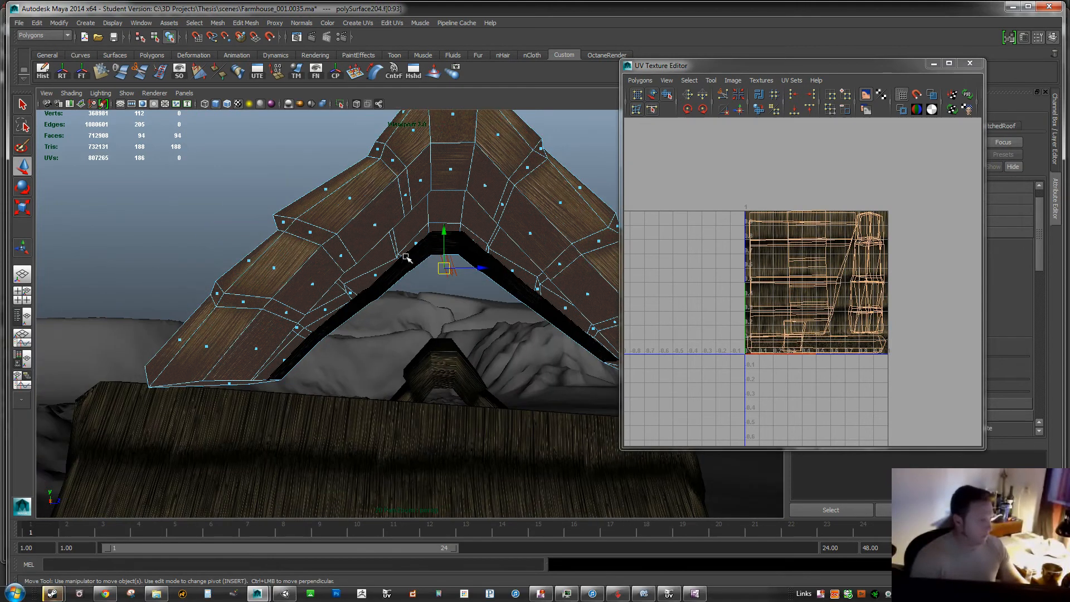
click(255, 349)
alt+drag(370, 304, 468, 359)
shift+double_click(448, 343)
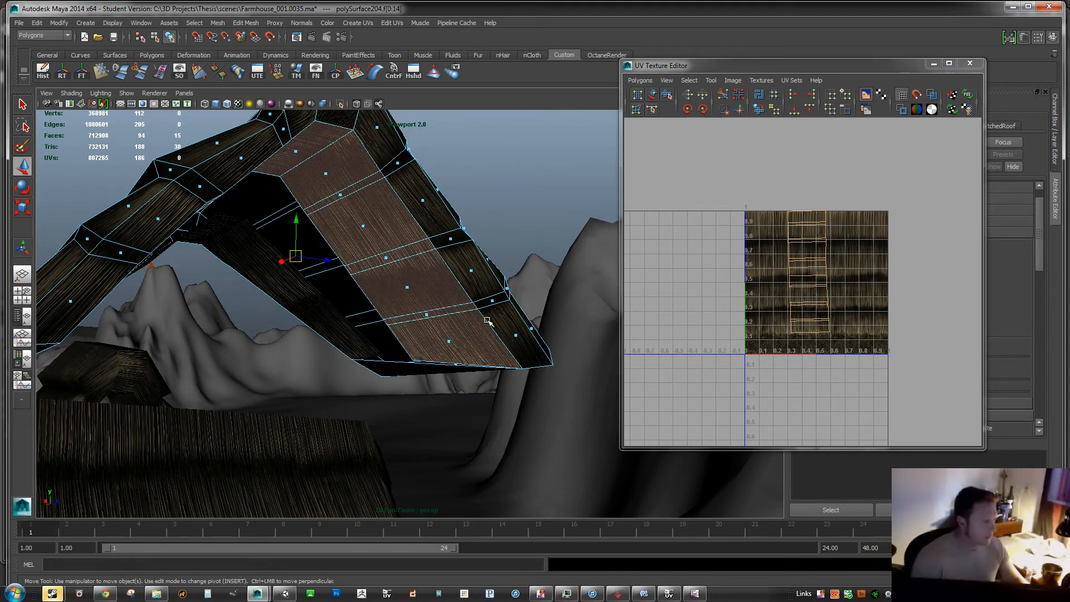
alt+right_drag(463, 340, 397, 293)
alt+middle_drag(397, 293, 440, 310)
alt+right_drag(440, 311, 444, 292)
alt+drag(444, 292, 430, 293)
alt+middle_drag(430, 294, 449, 286)
alt+drag(449, 287, 490, 272)
shift+right_drag(480, 257, 482, 382)
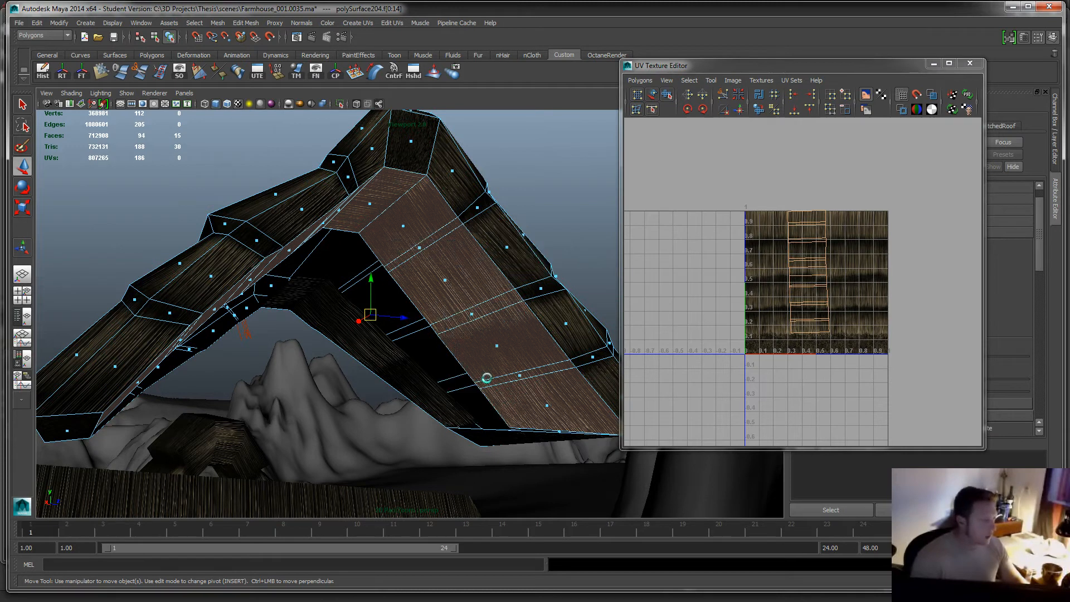
Go back to object selection and select only the extracted underside strip.
right_drag(517, 285, 528, 280)
click(498, 317)
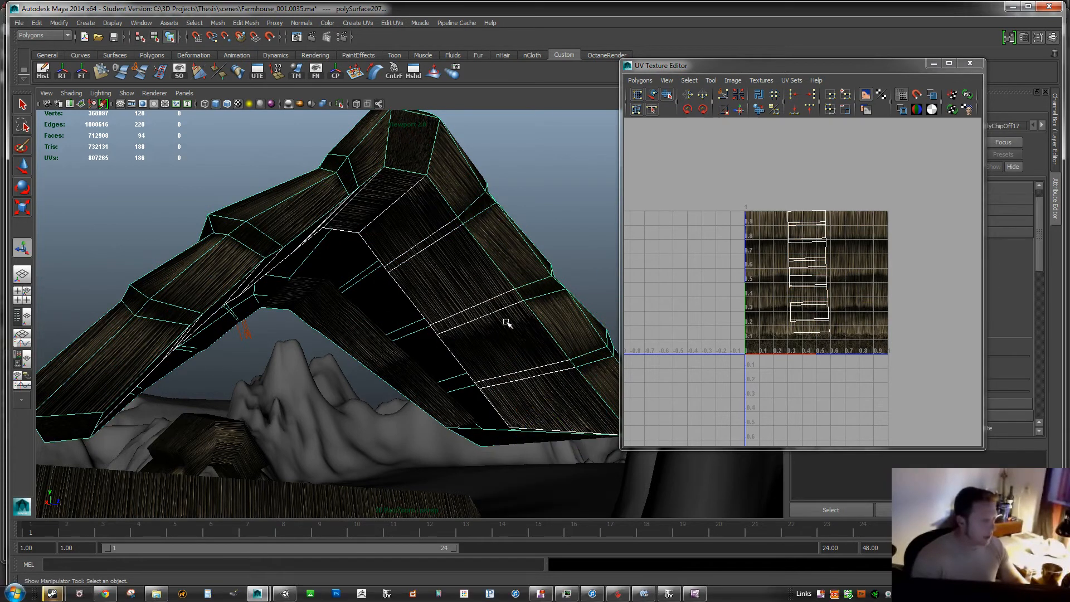
shift+click(502, 245)
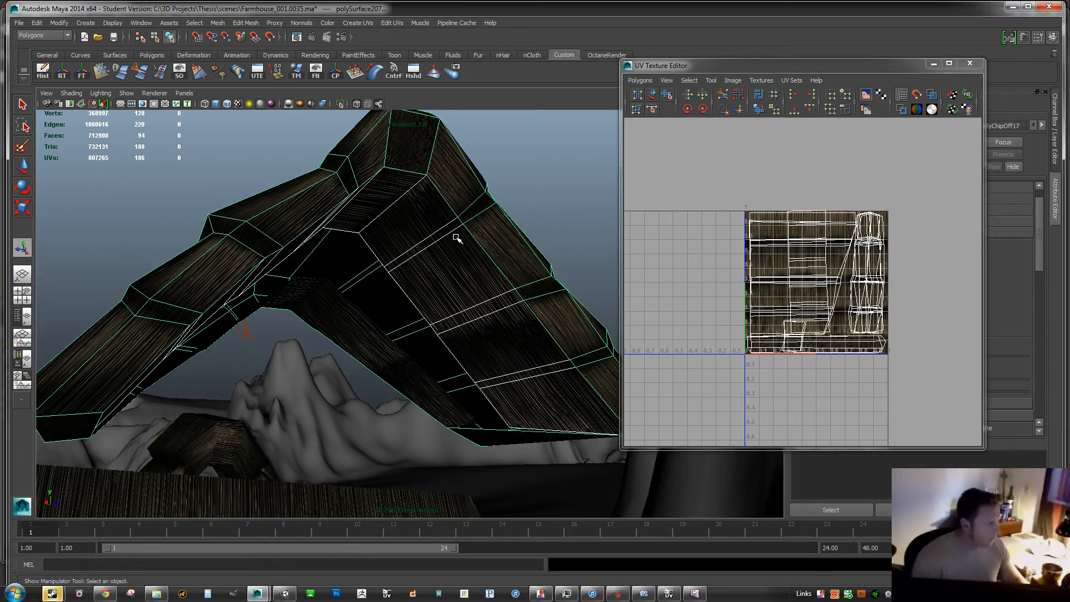
alt+drag(449, 251, 510, 268)
click(556, 167)
alt+drag(540, 229, 317, 267)
click(425, 259)
alt+middle_drag(318, 268, 399, 277)
alt+drag(399, 277, 386, 242)
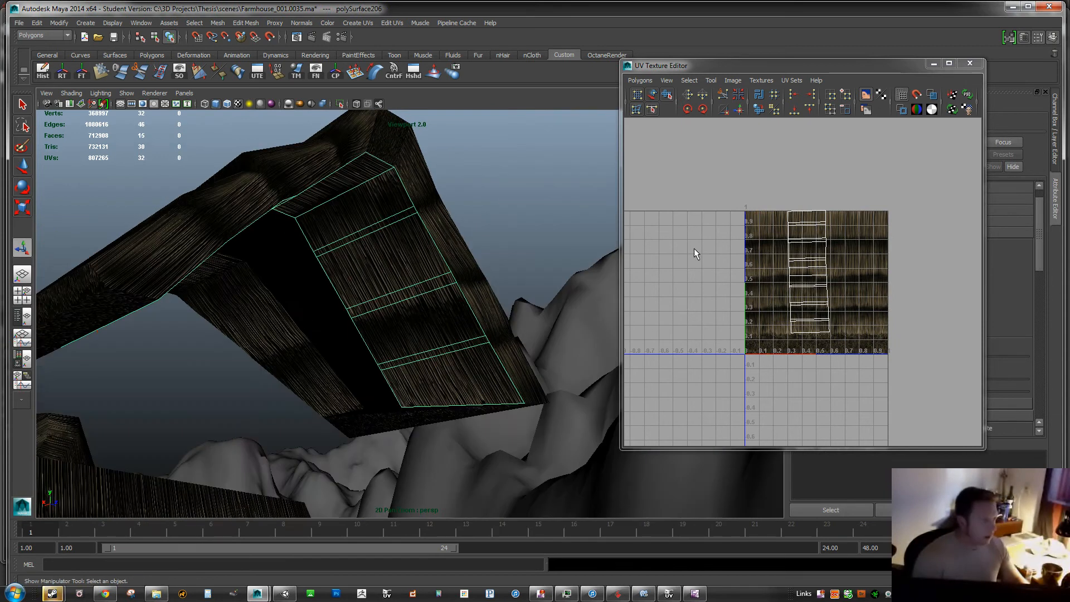
Select all UVs of the extracted strip and compare their layout with the strip on the roof.
drag(773, 199, 873, 353)
right_drag(824, 265, 894, 266)
drag(761, 199, 863, 358)
alt+right_drag(825, 292, 814, 270)
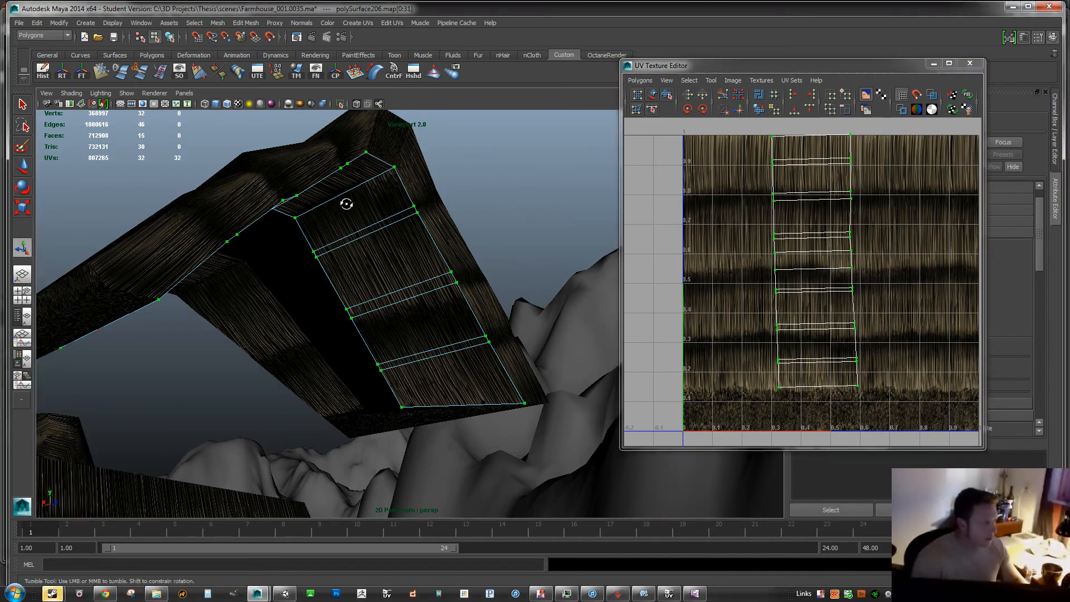
alt+drag(346, 203, 303, 179)
alt+drag(500, 291, 456, 202)
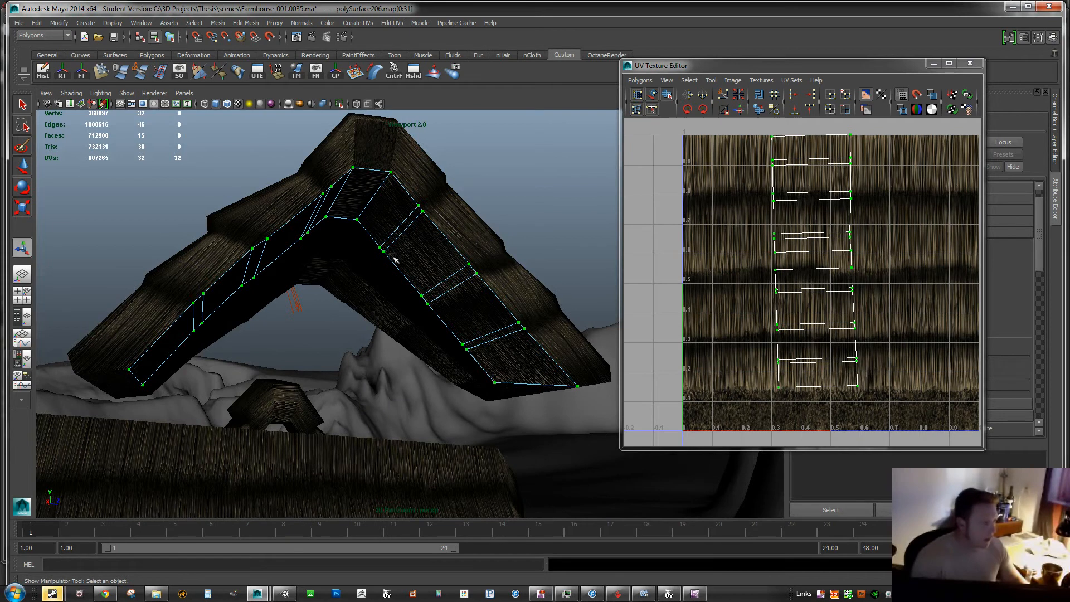
alt+drag(521, 228, 479, 245)
Return to object selection and deselect the roof strip.
right_drag(449, 261, 574, 205)
alt+drag(606, 201, 519, 205)
click(538, 188)
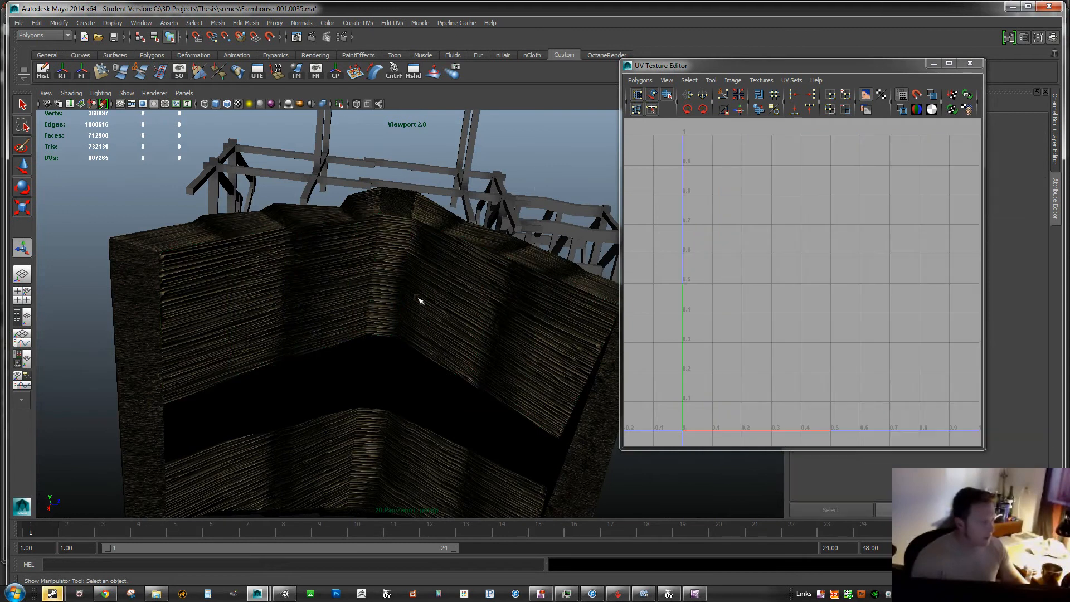
Select the roof's underside strip and cut its UVs along the two edges bordering the narrow ridge face.
click(434, 246)
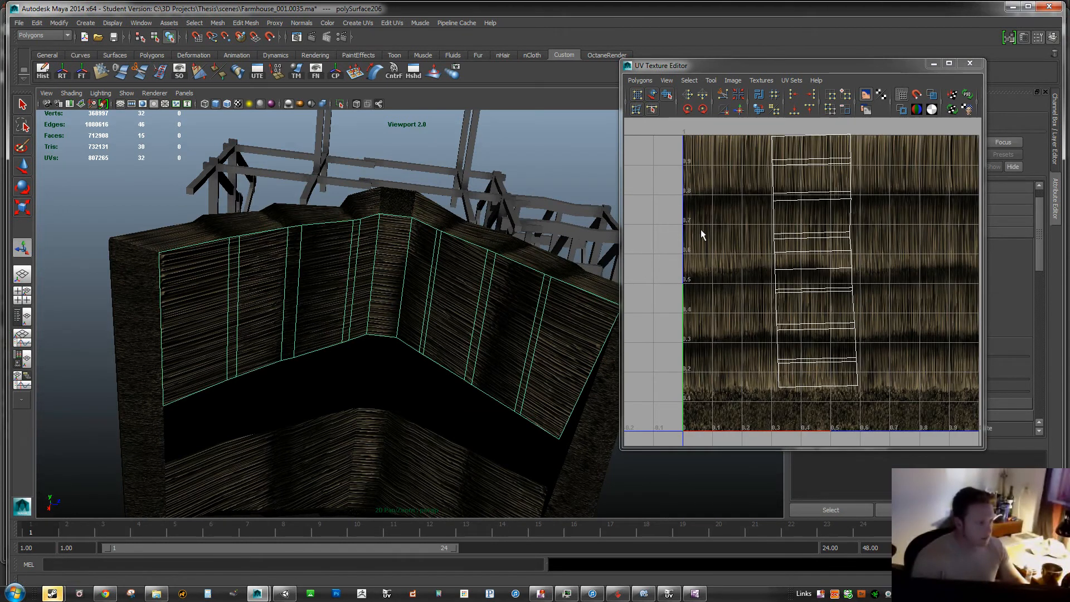
alt+drag(483, 219, 391, 160)
right_drag(799, 256, 799, 230)
drag(803, 266, 812, 285)
mouse_move(833, 269)
right_down()
mouse_move(781, 273)
mouse_move(825, 252)
right_up()
click(820, 252)
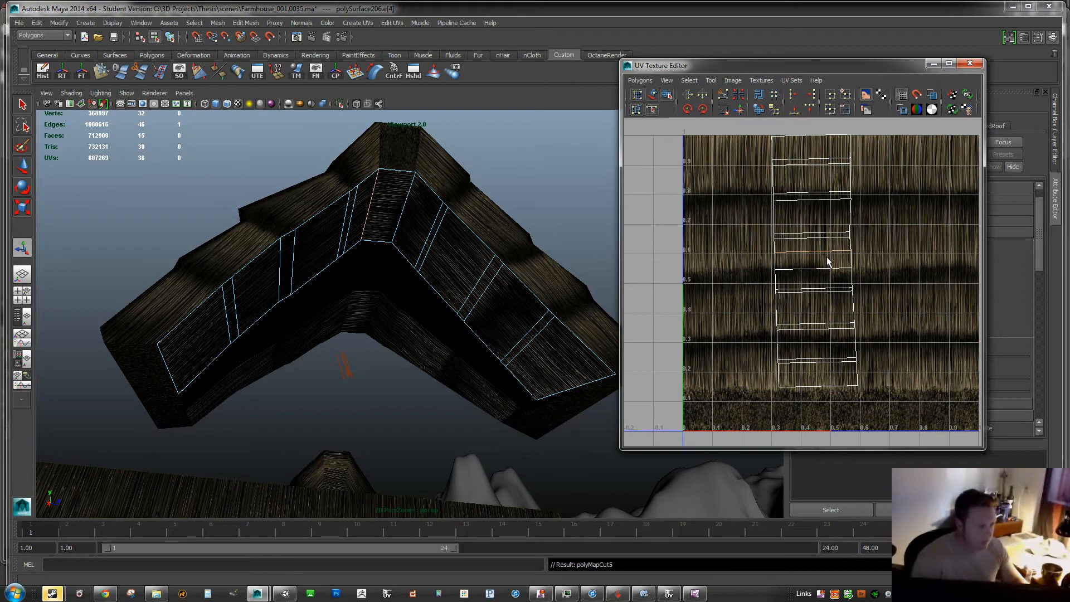
Select the UV shell of the strip's left slope and move it to the left edge of the thatch texture.
click(842, 217)
right_drag(851, 192, 886, 193)
drag(768, 130, 865, 180)
ctrl+right_drag(849, 156, 881, 142)
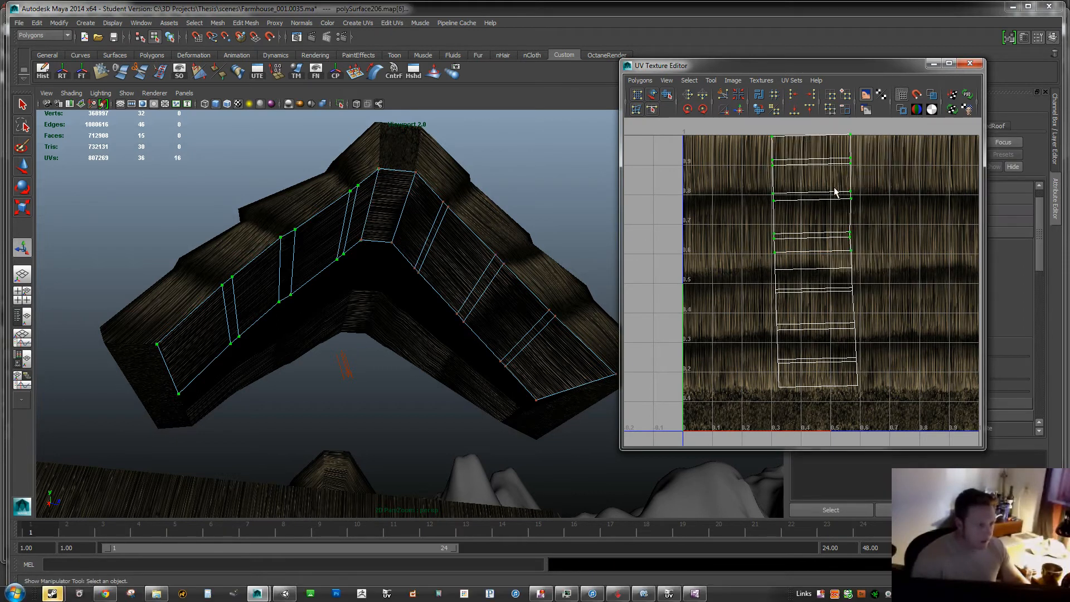
key(w)
drag(812, 194, 728, 196)
Move the small ridge shell up to the texture's top middle and the right slope's shell to the upper right.
click(852, 252)
ctrl+right_drag(850, 251, 876, 240)
drag(813, 260, 815, 161)
drag(863, 394, 864, 395)
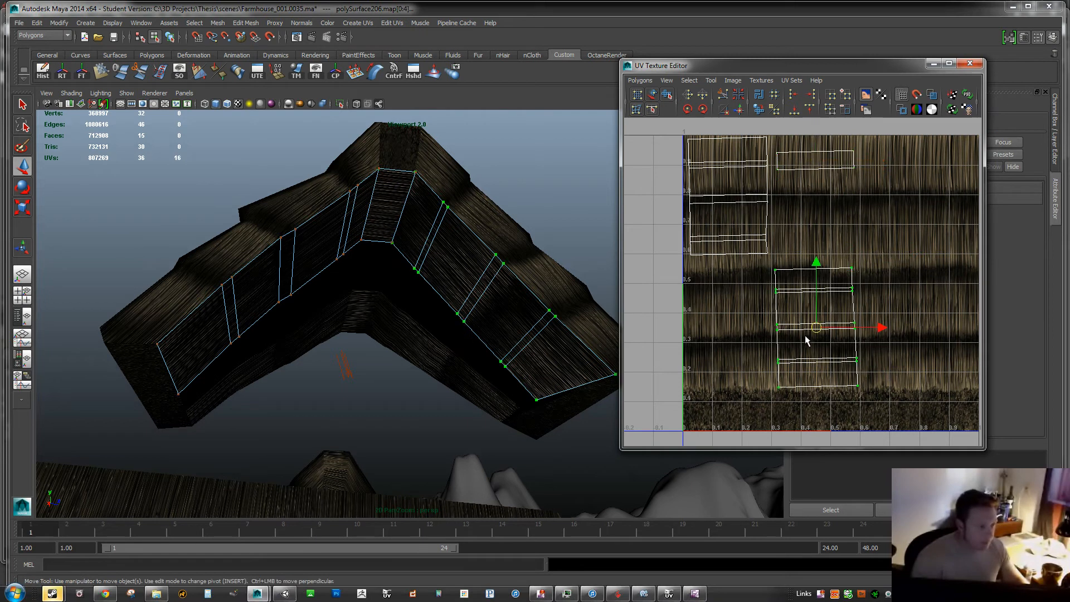
drag(820, 327, 923, 201)
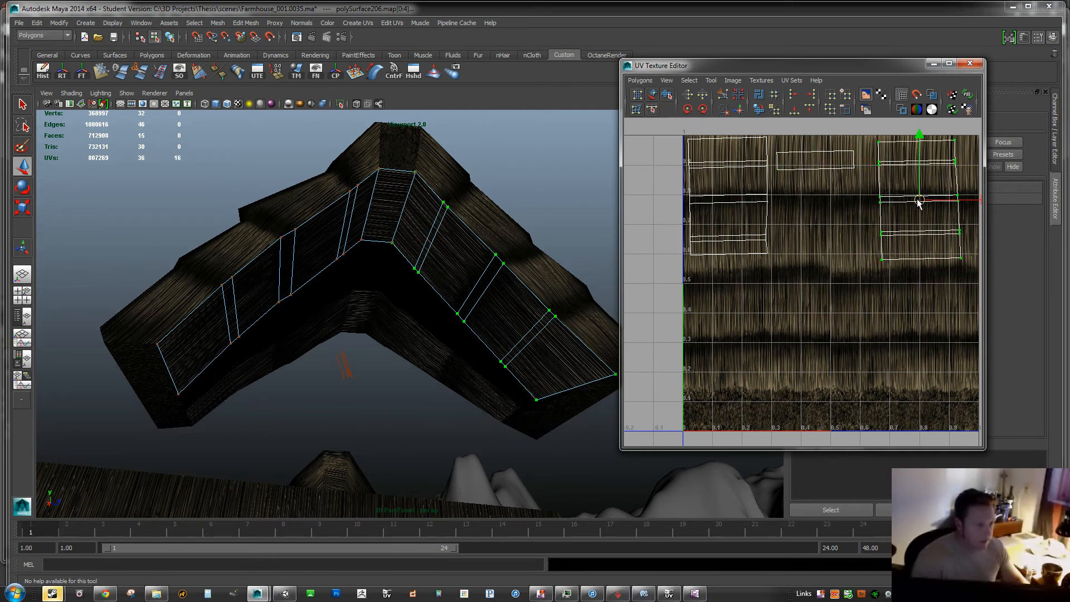
Stretch the right slope's UV shell vertically and position it so it spans the thatch layers of the texture.
key(e)
key(r)
drag(927, 146, 937, 216)
key(w)
key(r)
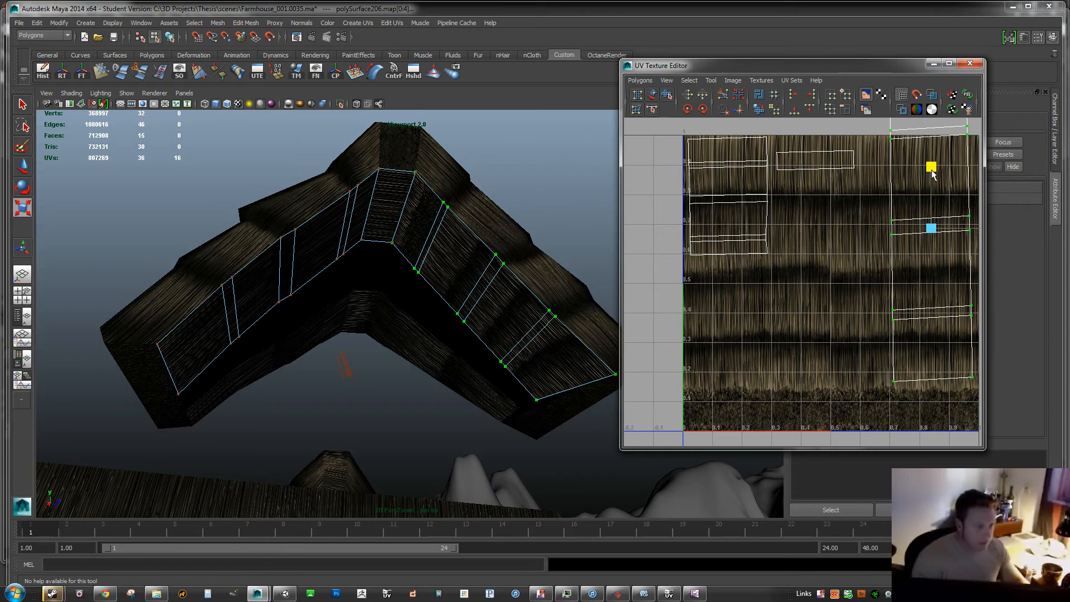
drag(931, 170, 934, 174)
key(w)
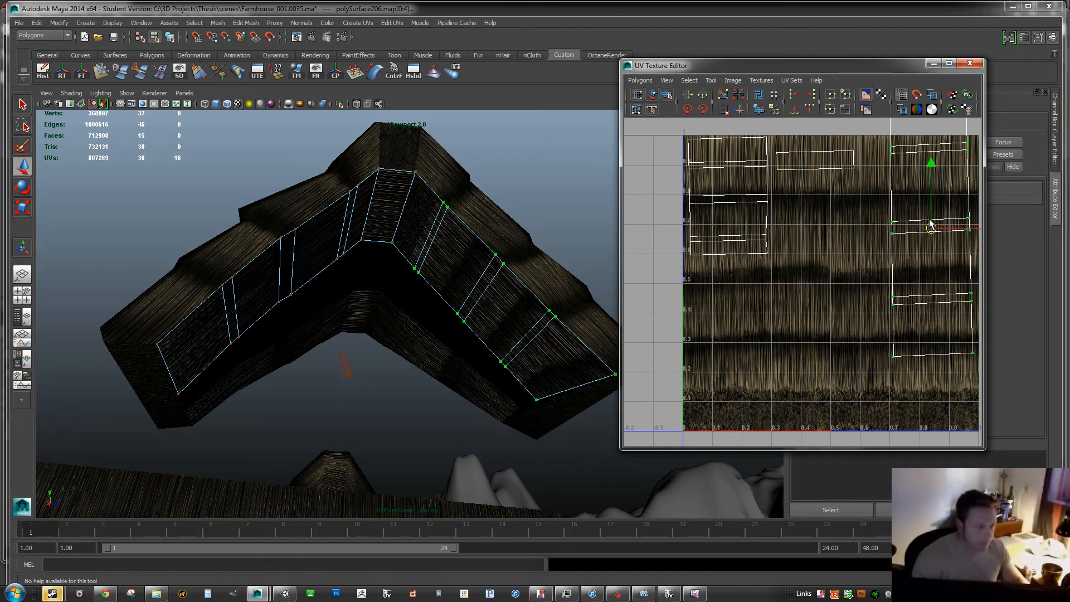
drag(931, 224, 929, 246)
key(r)
drag(932, 209, 935, 204)
Level the right shell's UV rows and align them with the dark bands between the thatch layers.
click(890, 142)
key(w)
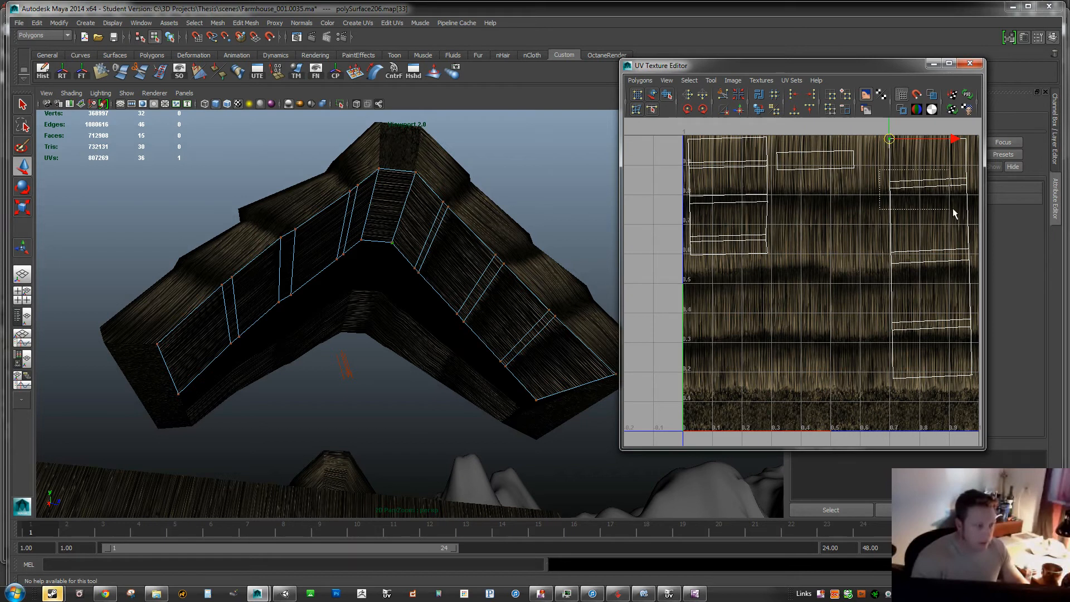
mouse_move(965, 214)
mouse_down()
mouse_move(927, 191)
mouse_move(968, 197)
mouse_up()
drag(886, 247, 930, 268)
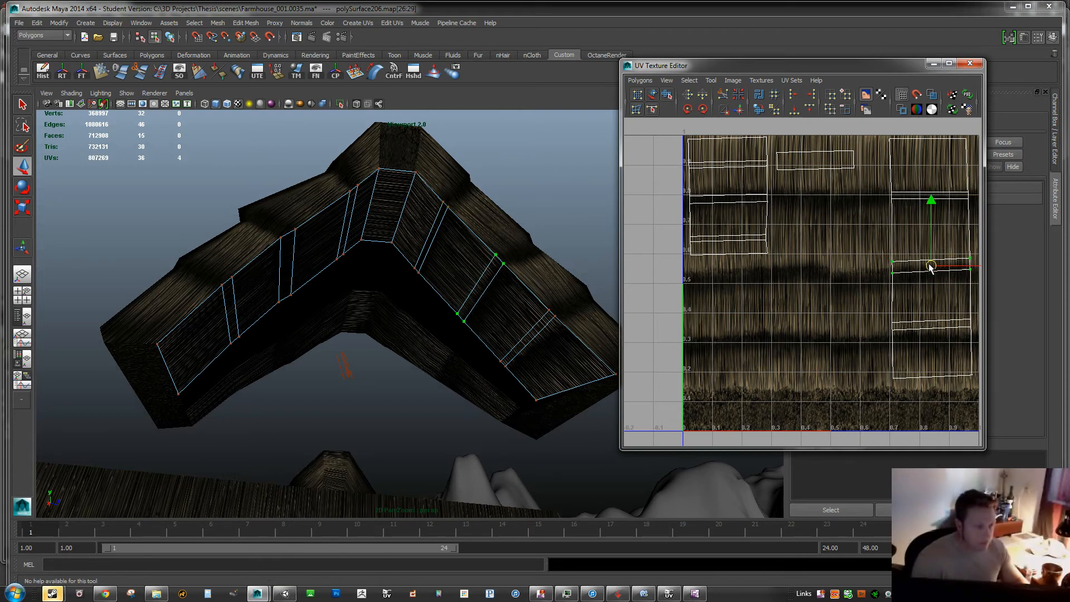
key(e)
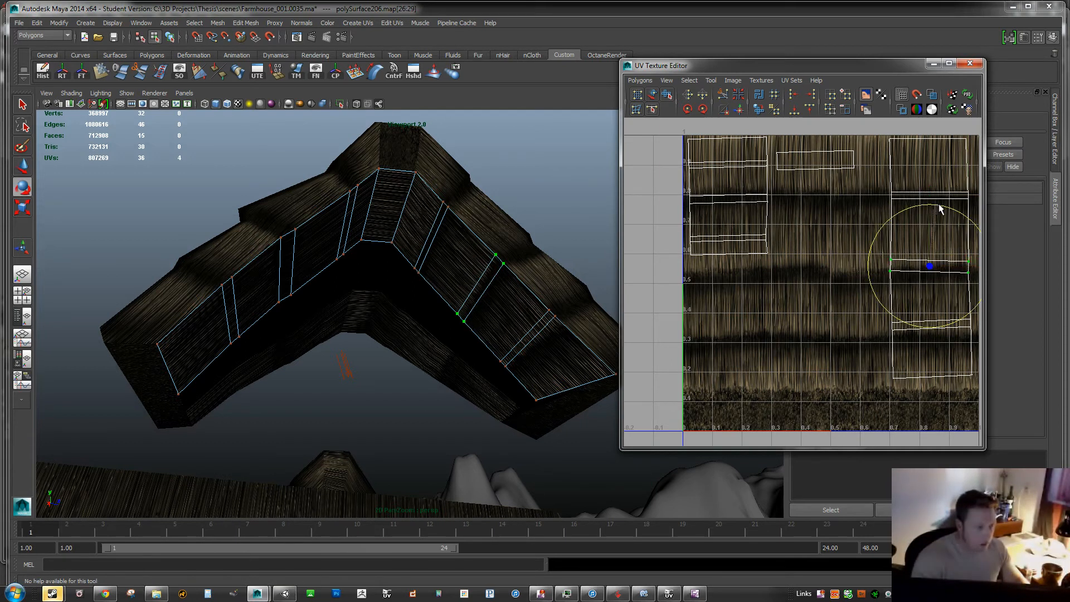
key(w)
drag(932, 266, 933, 268)
mouse_move(974, 338)
mouse_down()
mouse_move(935, 341)
mouse_move(970, 348)
mouse_up()
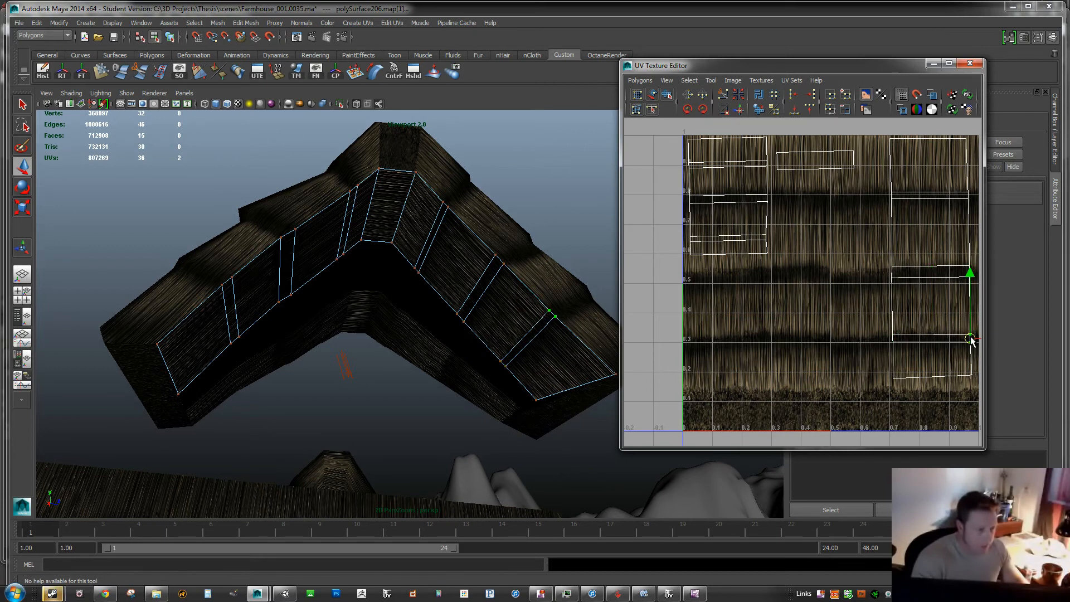
click(930, 381)
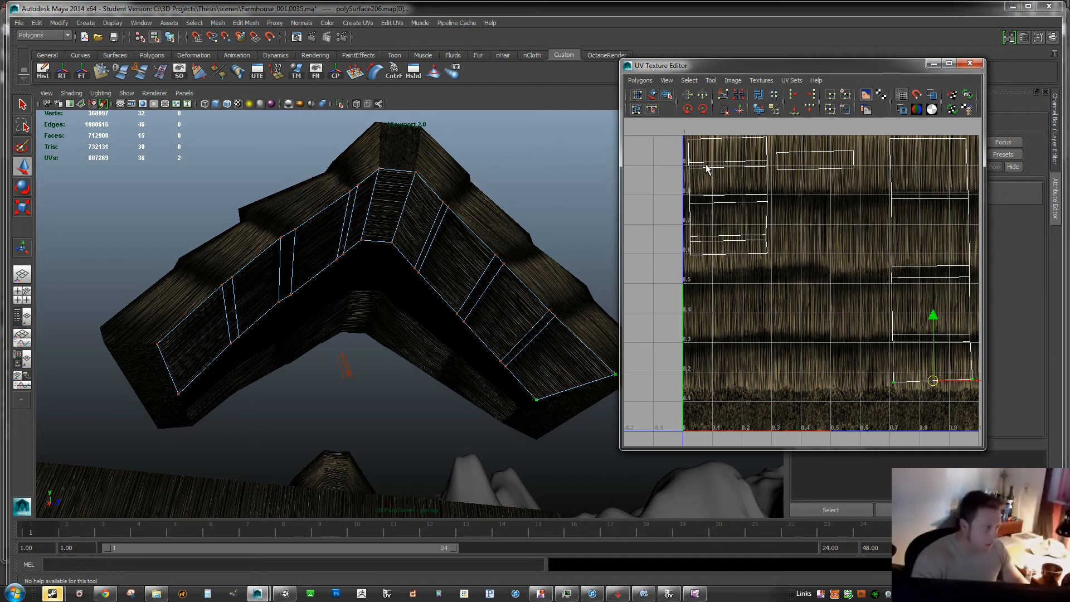
Stretch the left slope's UV shell vertically and move it down to span the same thatch layers as the right shell.
drag(687, 136, 772, 284)
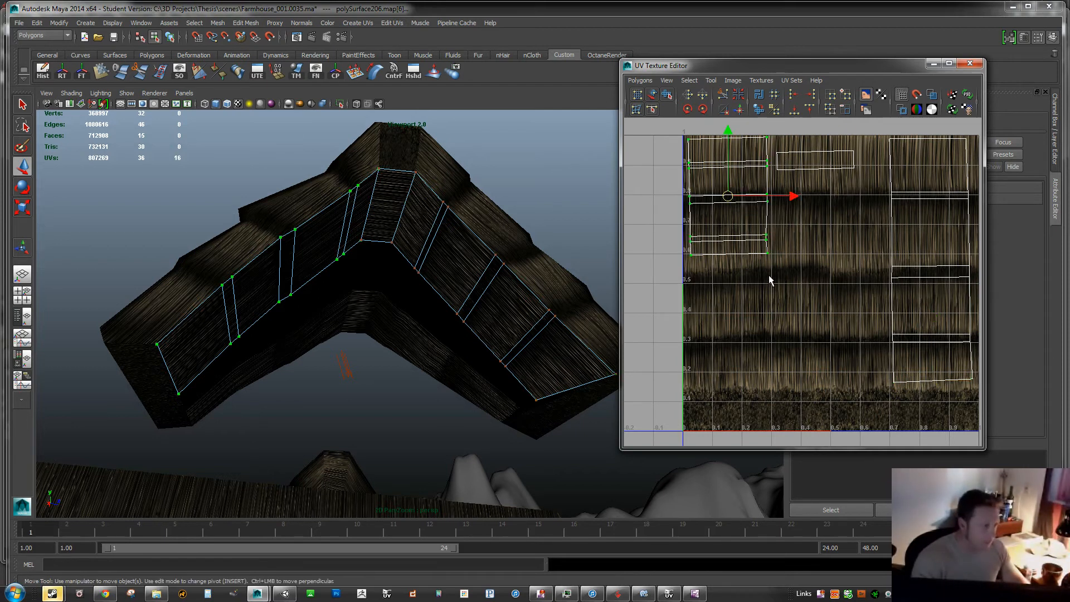
key(r)
drag(728, 131, 730, 111)
key(w)
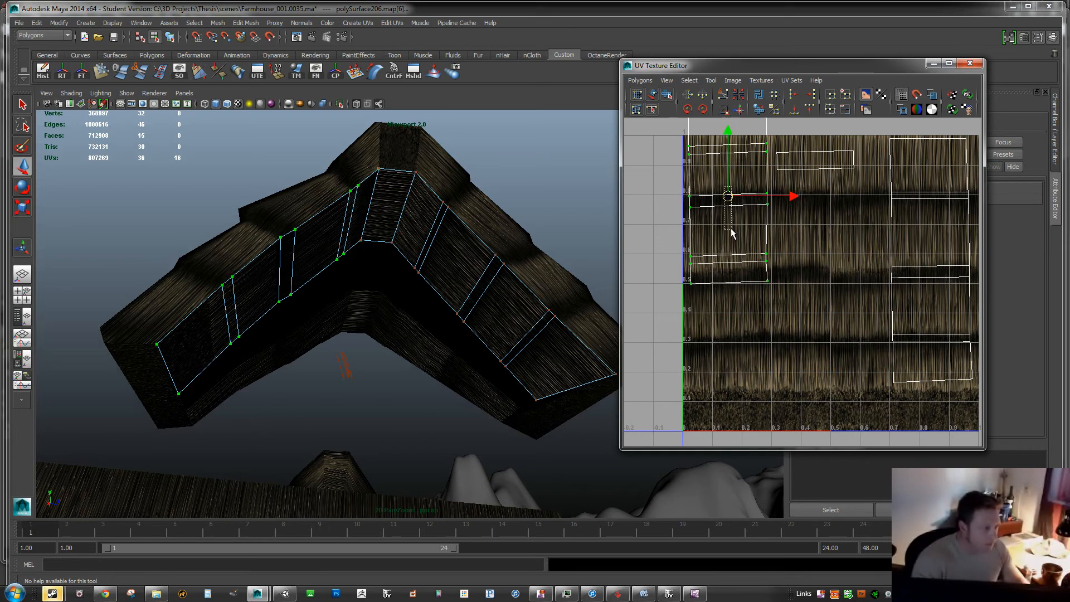
click(731, 209)
key(ctrl+z)
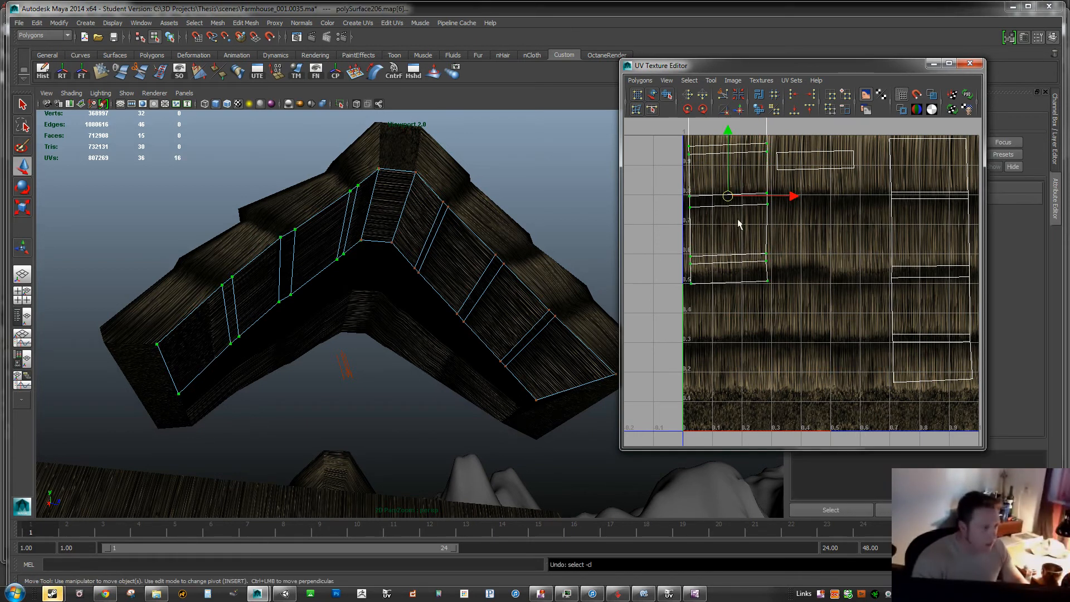
drag(728, 201, 728, 273)
key(r)
drag(724, 209, 725, 180)
key(w)
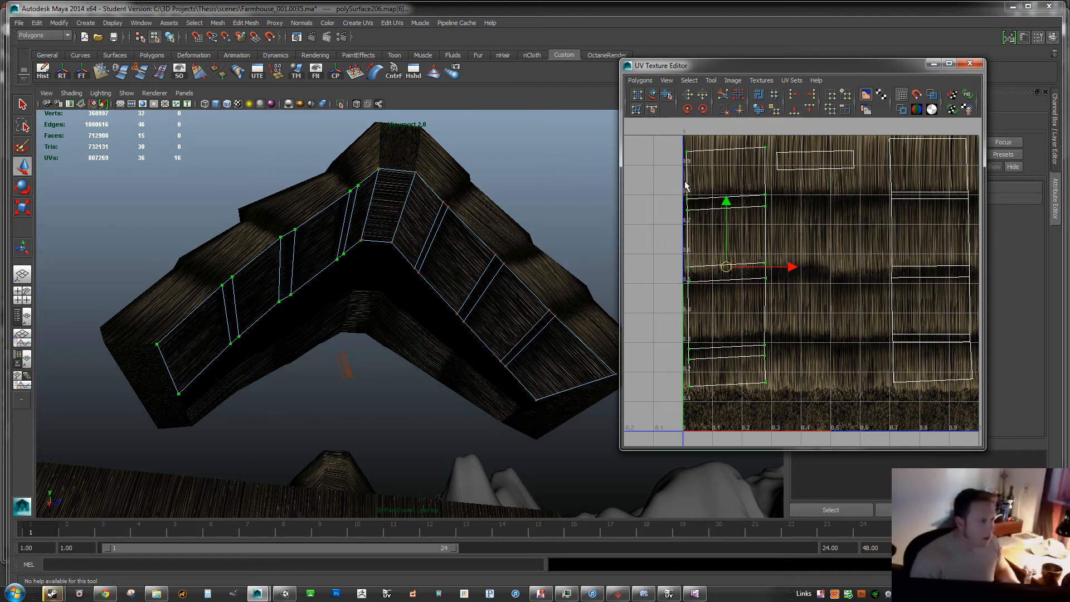
Straighten the left shell's upper UV rows and shift them onto the upper and middle dark thatch bands.
drag(785, 230, 786, 232)
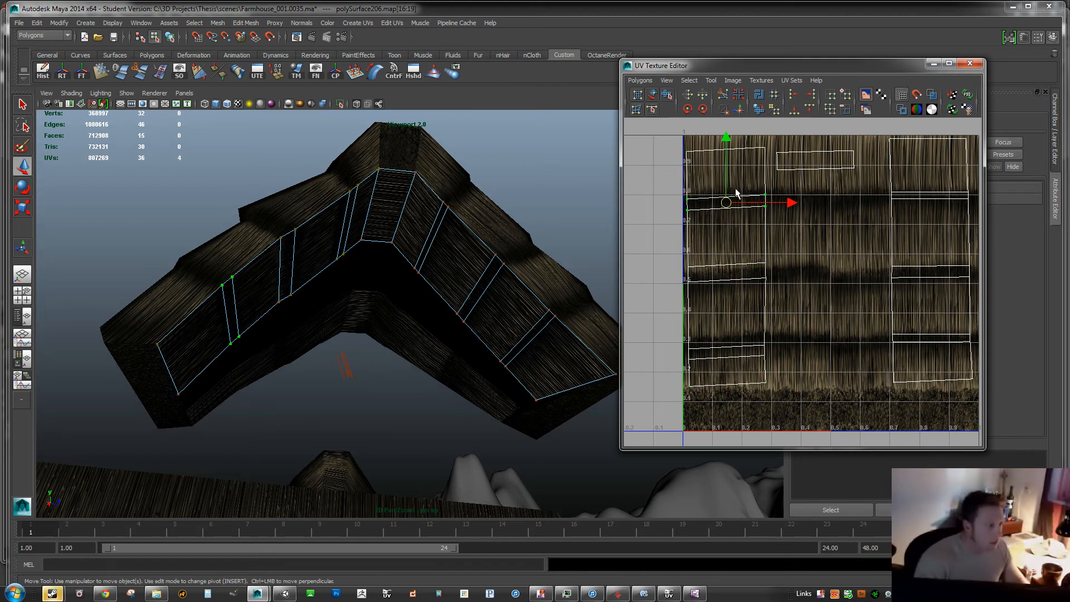
drag(726, 200, 726, 195)
key(r)
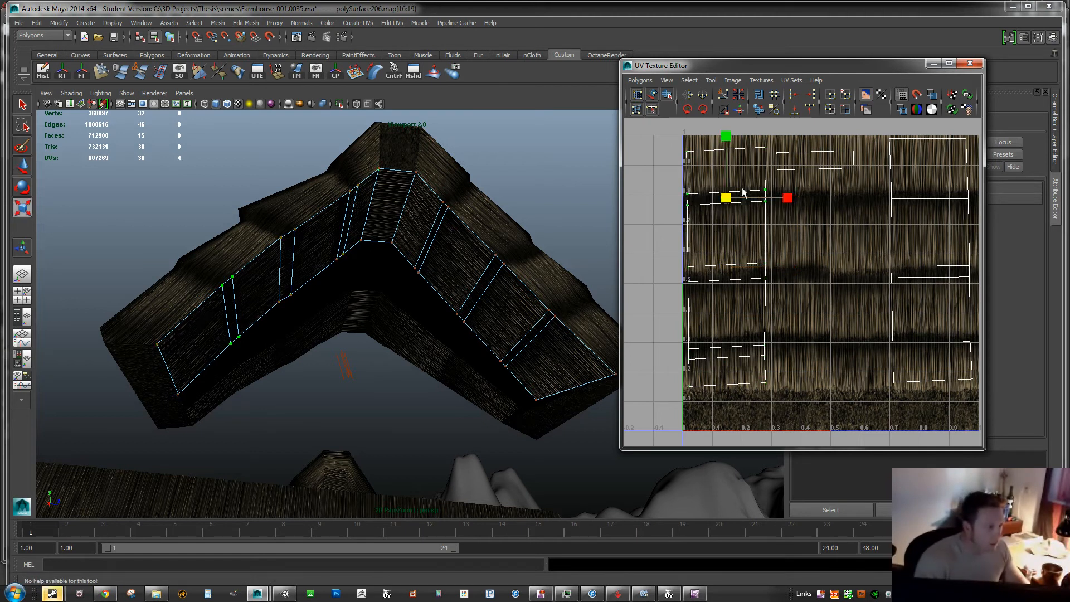
key(e)
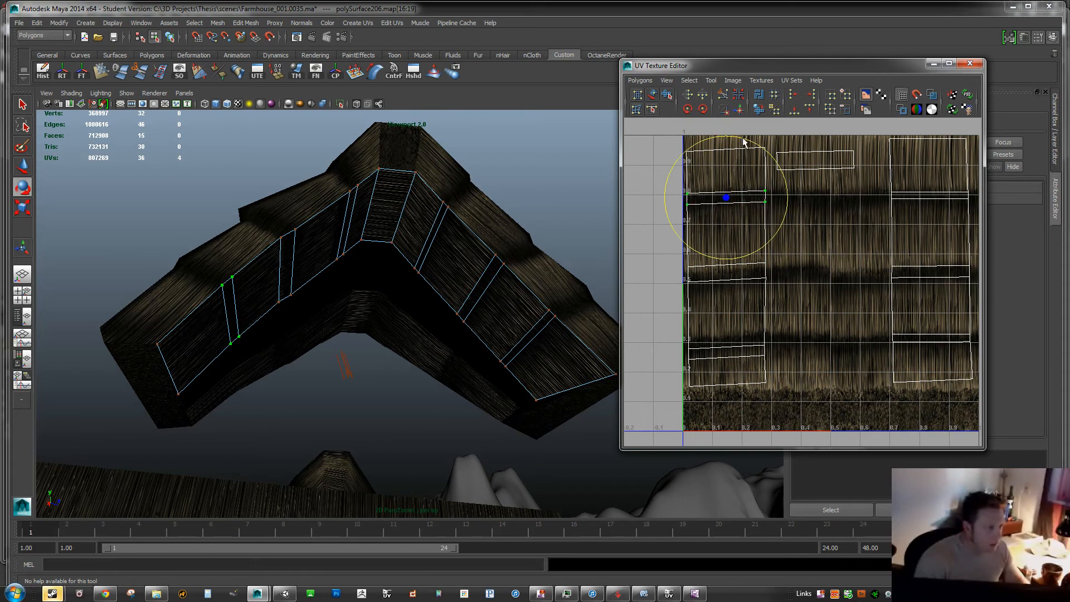
drag(719, 142, 772, 162)
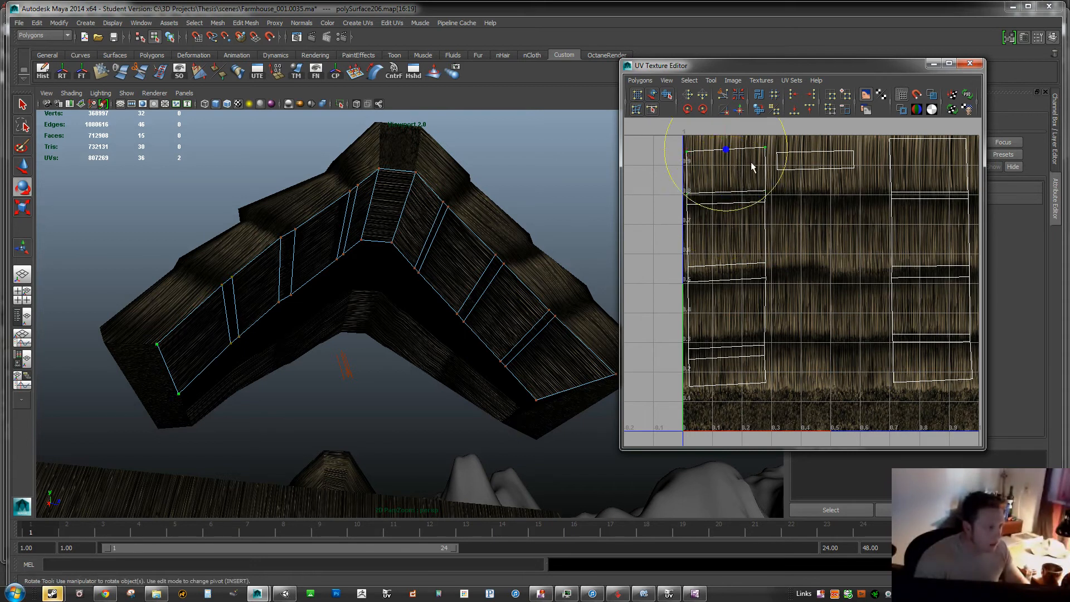
key(w)
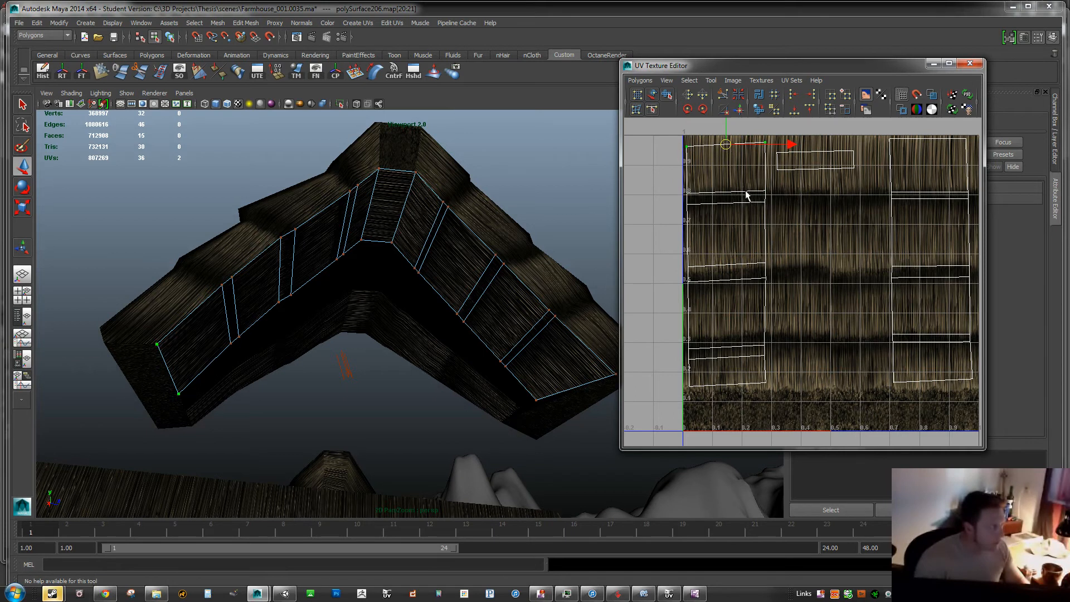
drag(777, 300, 776, 297)
key(e)
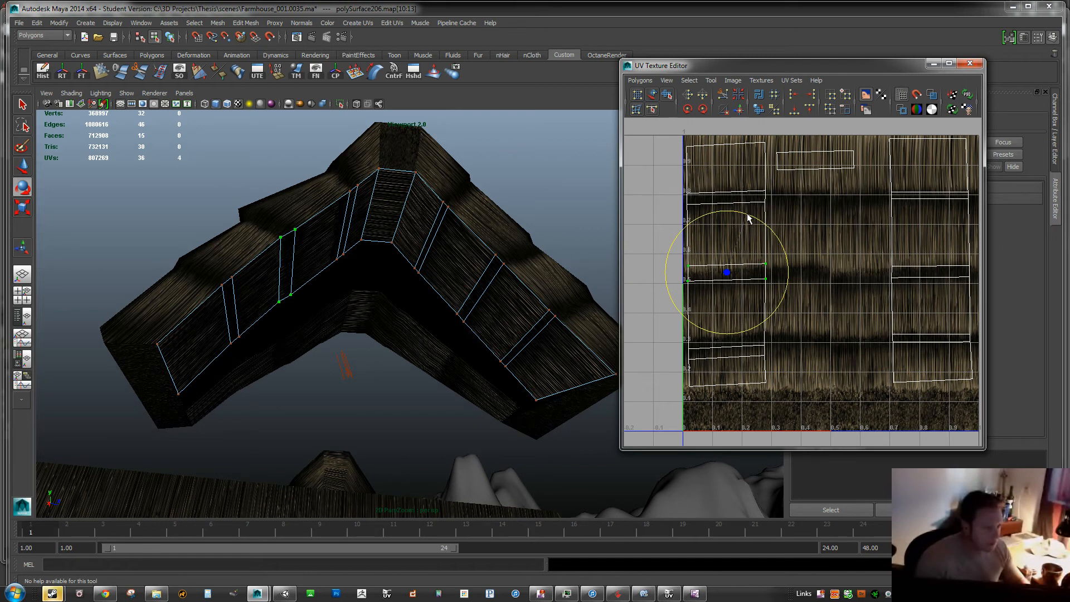
key(w)
drag(727, 208, 727, 211)
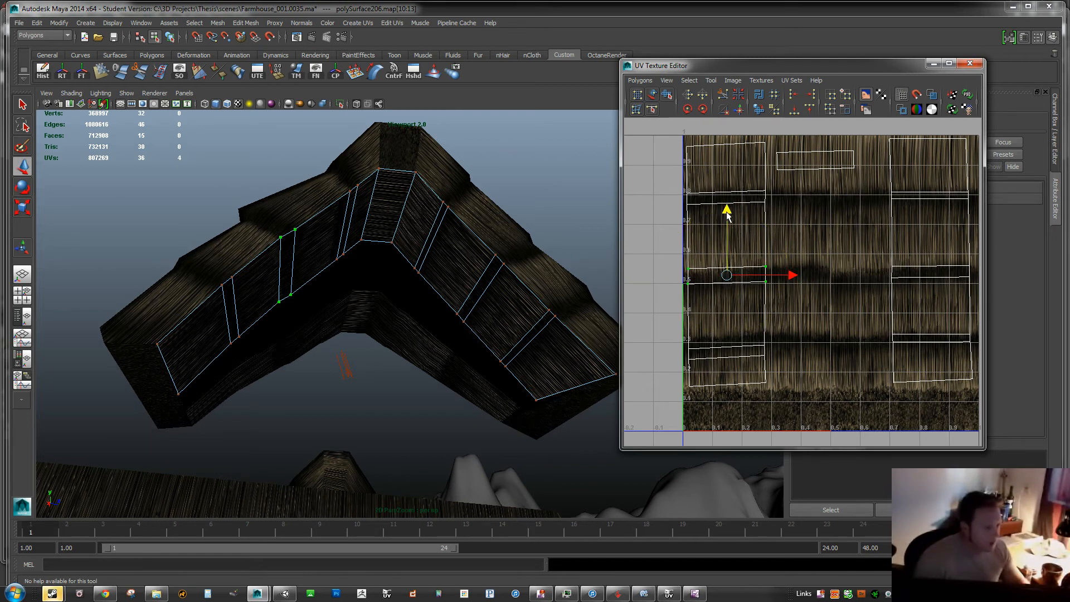
Level the left shell's lower UV rows and bottom edge, placing the paired rows on the lowest dark band.
drag(794, 369, 777, 353)
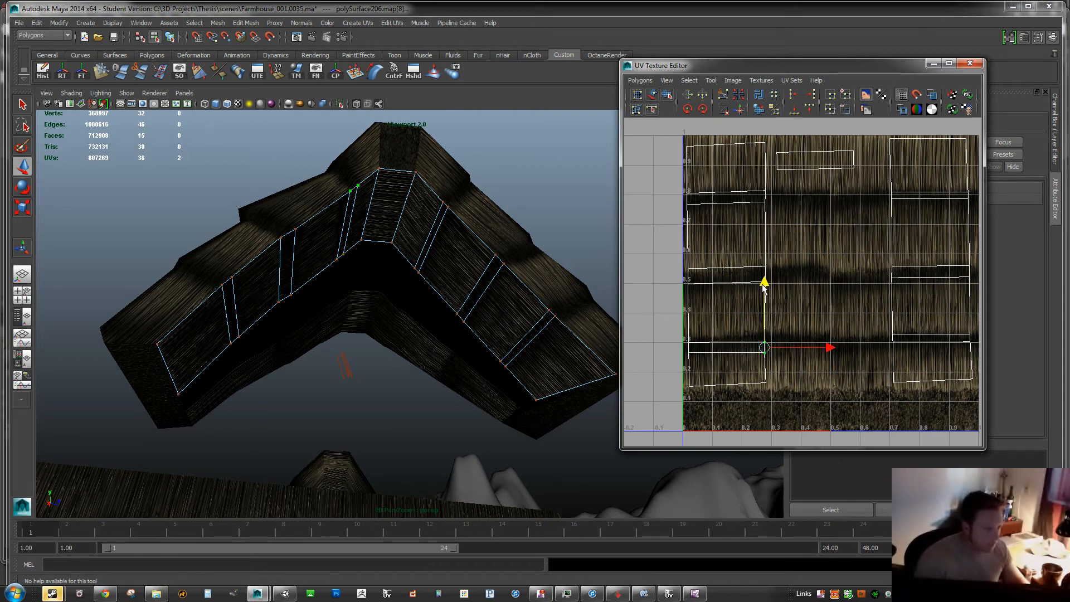
drag(672, 377, 706, 390)
drag(691, 321, 691, 317)
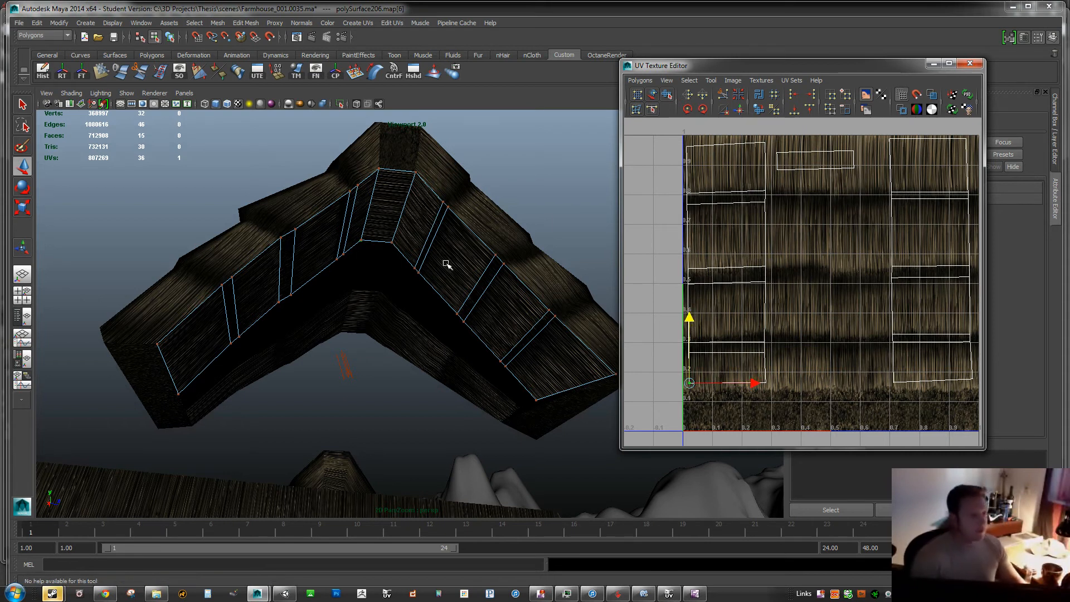
alt+drag(499, 225, 426, 229)
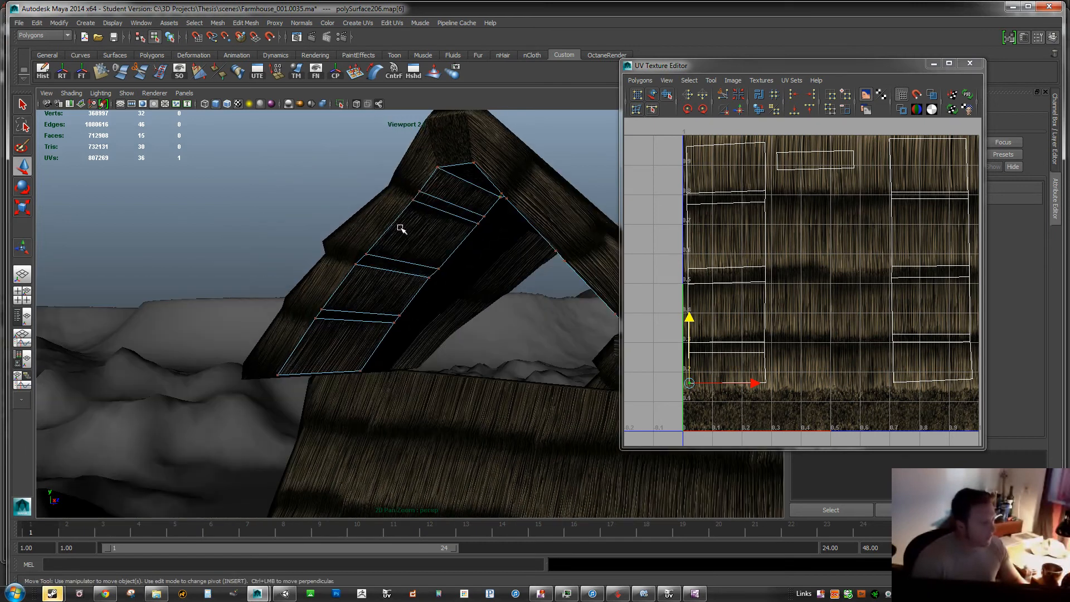
right_drag(403, 227, 516, 202)
alt+drag(346, 199, 429, 207)
right_drag(430, 207, 467, 210)
drag(451, 212, 453, 213)
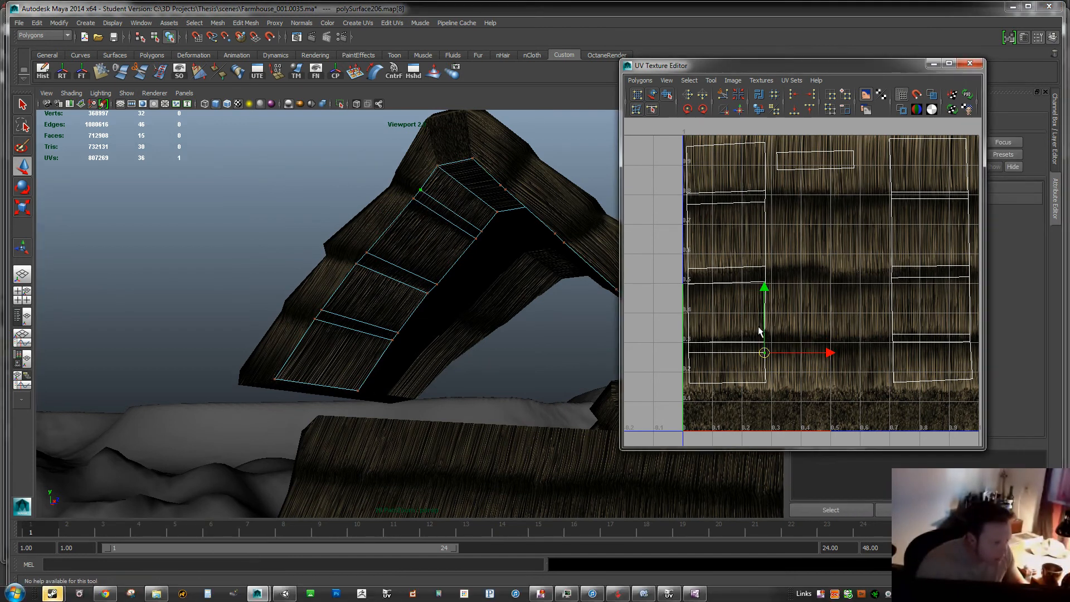
right_drag(798, 316, 834, 310)
drag(731, 336, 763, 337)
click(690, 351)
drag(693, 350, 693, 341)
Return to object selection and combine the underside strip with the roof section into one mesh.
right_drag(395, 248, 415, 233)
click(387, 224)
alt+drag(333, 177, 514, 271)
right_drag(515, 271, 568, 250)
click(511, 282)
click(514, 282)
shift+click(530, 267)
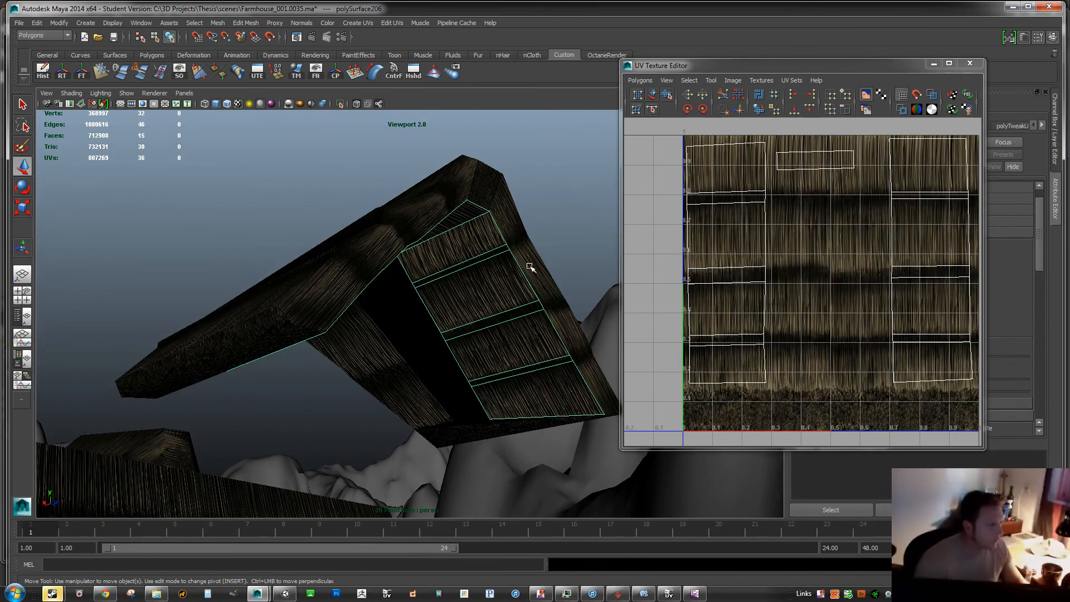
alt+drag(522, 283, 464, 270)
shift+right_drag(453, 184, 436, 340)
Switch the combined roof to vertex selection and inspect the corner vertices where the underside strip meets the roof.
alt+drag(340, 231, 448, 254)
alt+right_drag(448, 253, 379, 277)
right_drag(376, 278, 360, 270)
alt+middle_drag(432, 266, 496, 209)
click(370, 376)
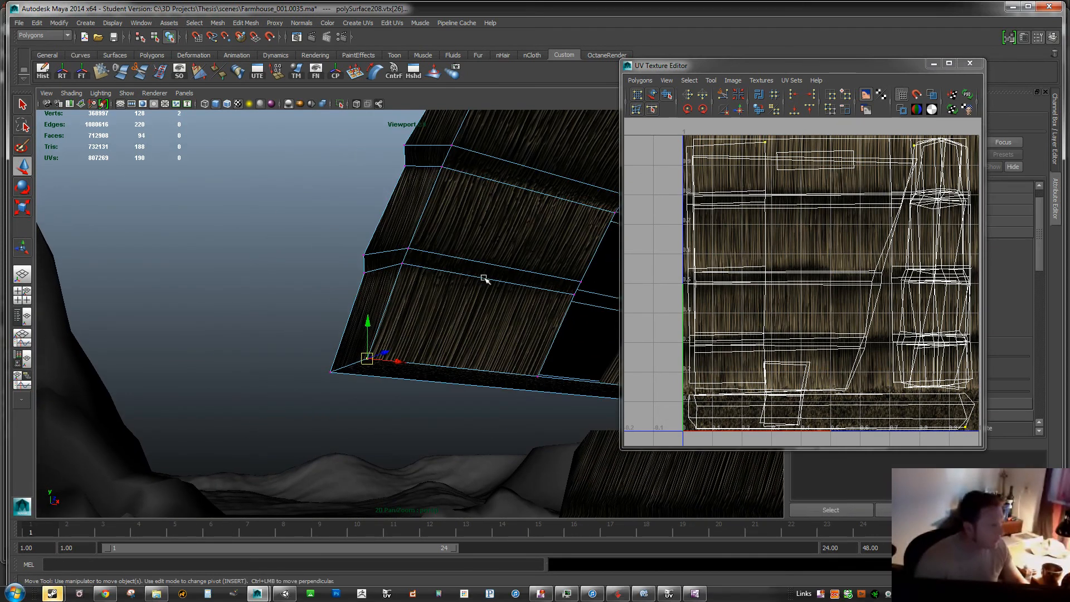
alt+drag(490, 220, 422, 275)
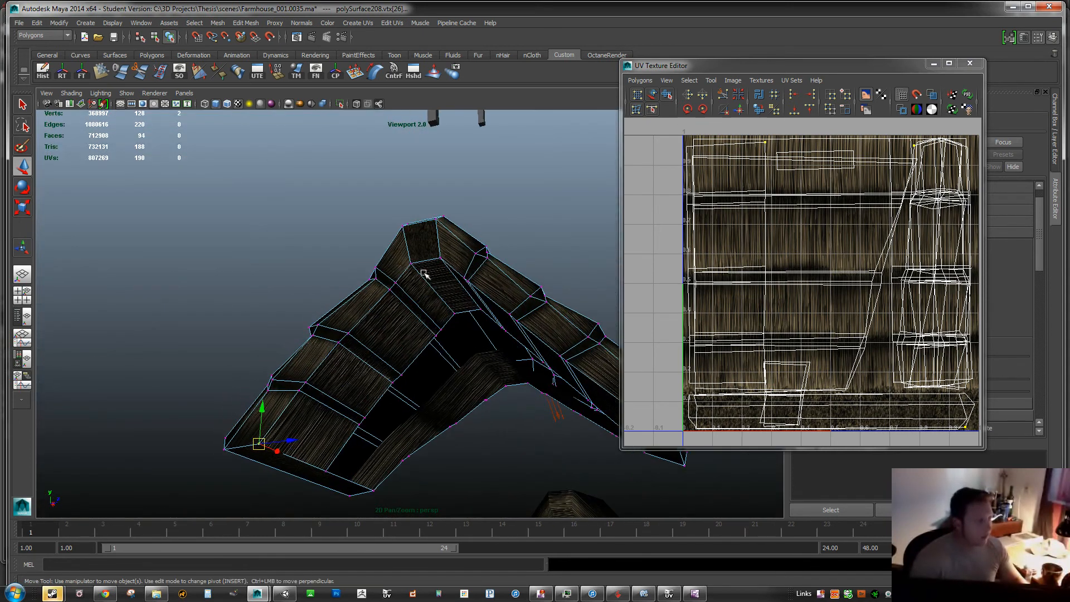
shift+click(293, 386)
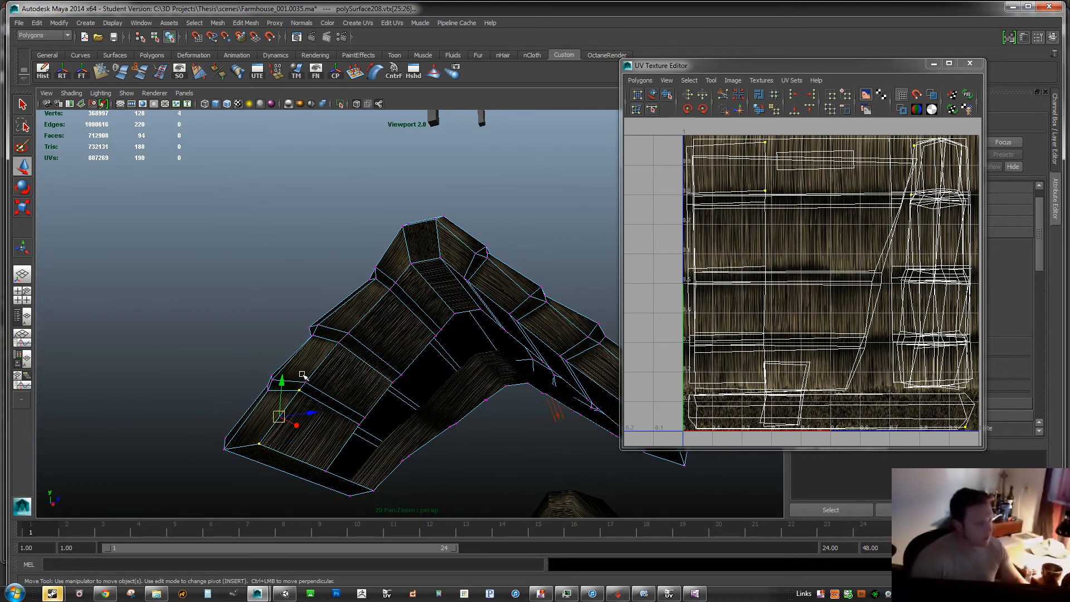
click(312, 385)
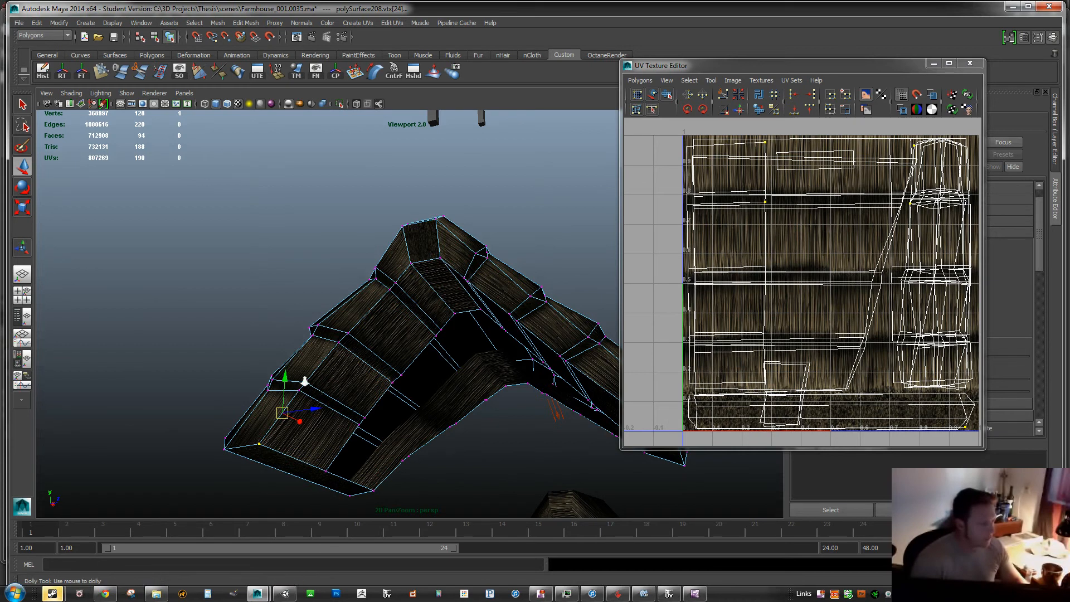
scroll(279, 384, up, 5)
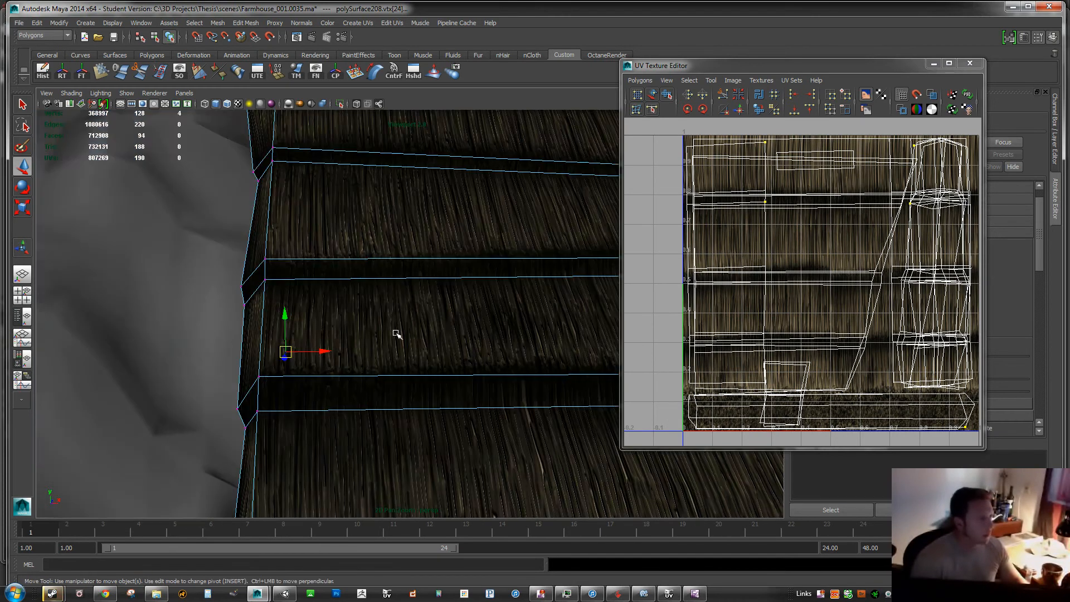
scroll(397, 333, down, 5)
Select all vertices of the combined roof section and merge them to weld the underside strip to the roof.
drag(287, 163, 402, 474)
alt+drag(188, 324, 312, 227)
shift+right_click(302, 148)
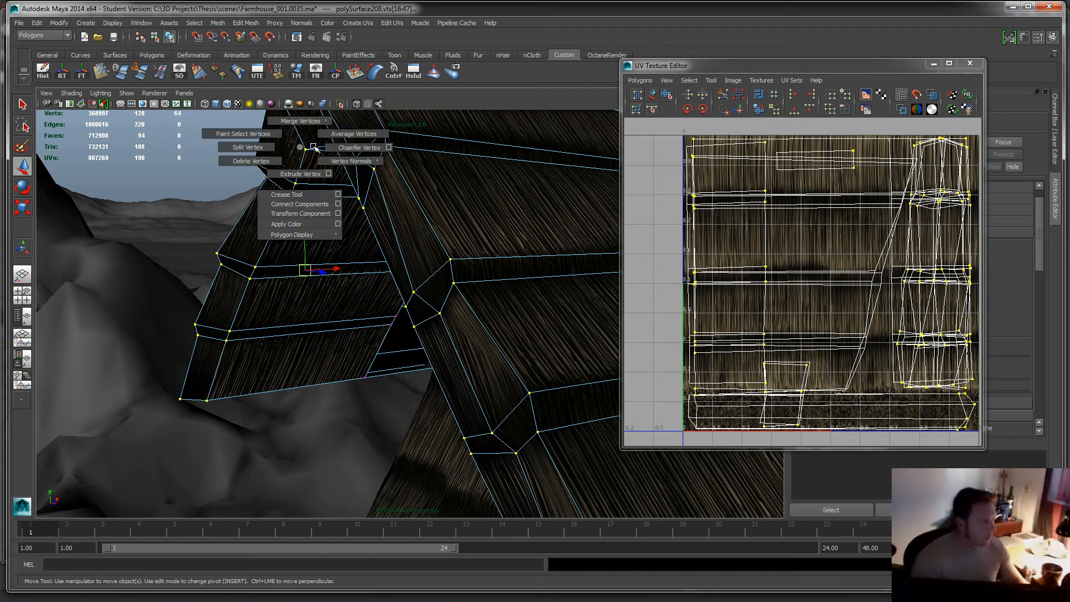
mouse_move(315, 122)
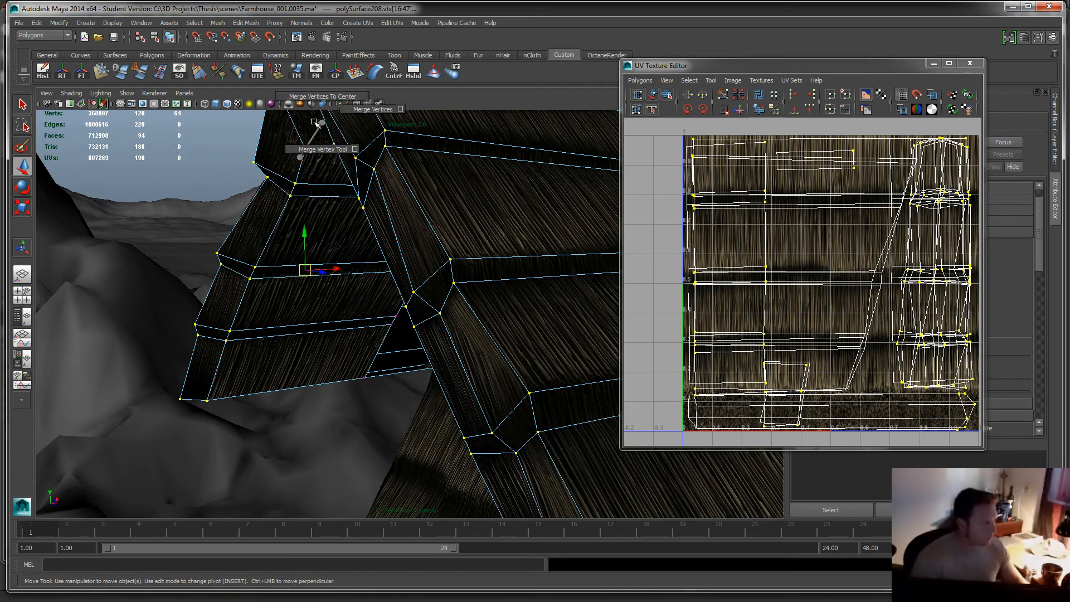
click(360, 111)
Check a merged vertex pair along the underside seam, and delete the roof section's construction history.
alt+drag(465, 236, 376, 284)
alt+right_drag(377, 284, 487, 258)
alt+middle_drag(487, 258, 437, 271)
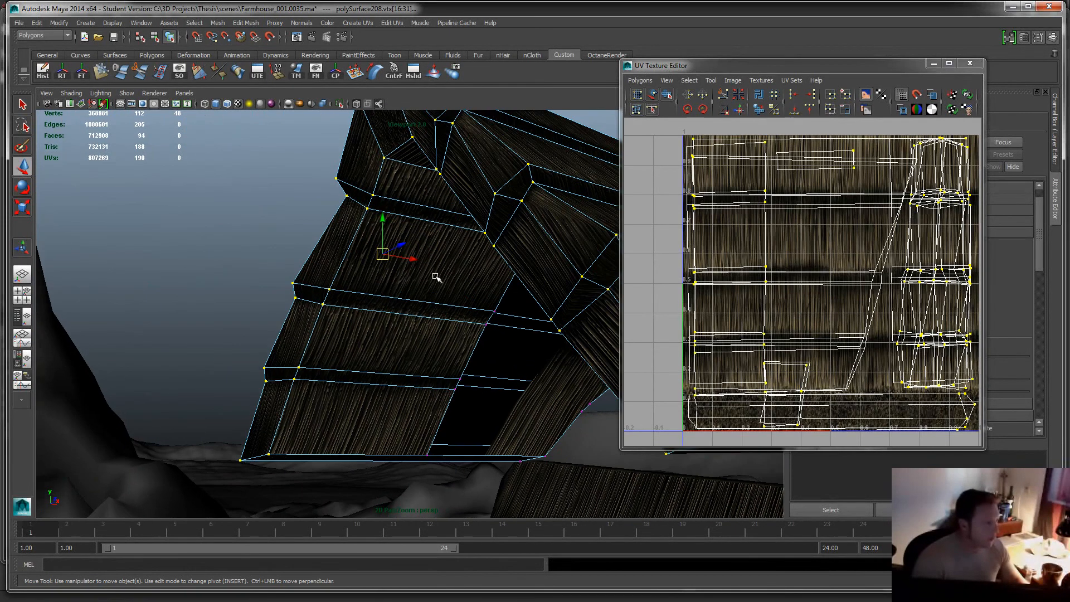
drag(316, 278, 359, 312)
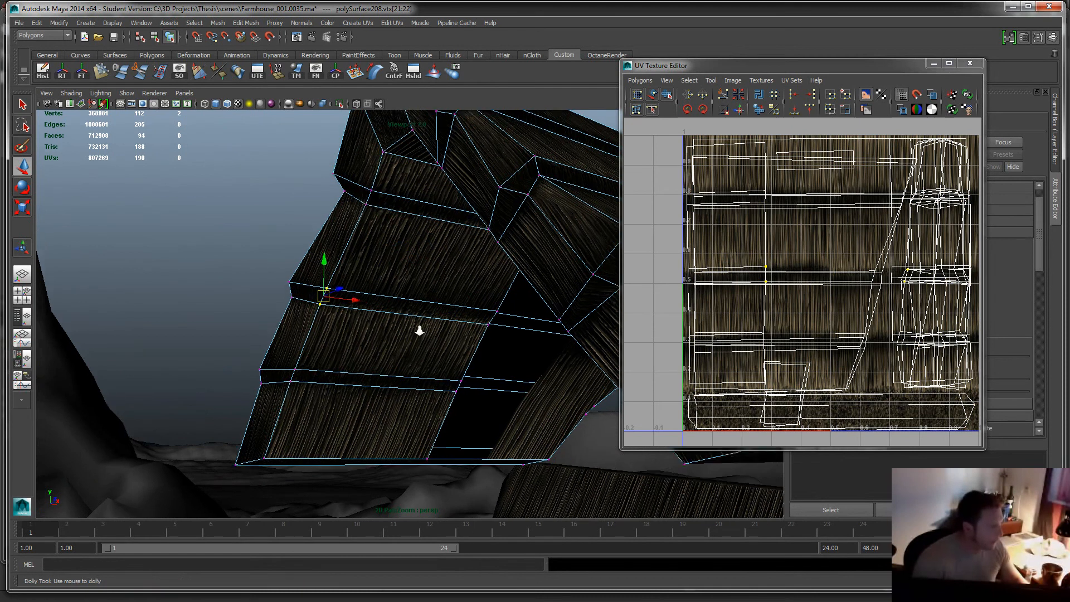
scroll(283, 324, up, 3)
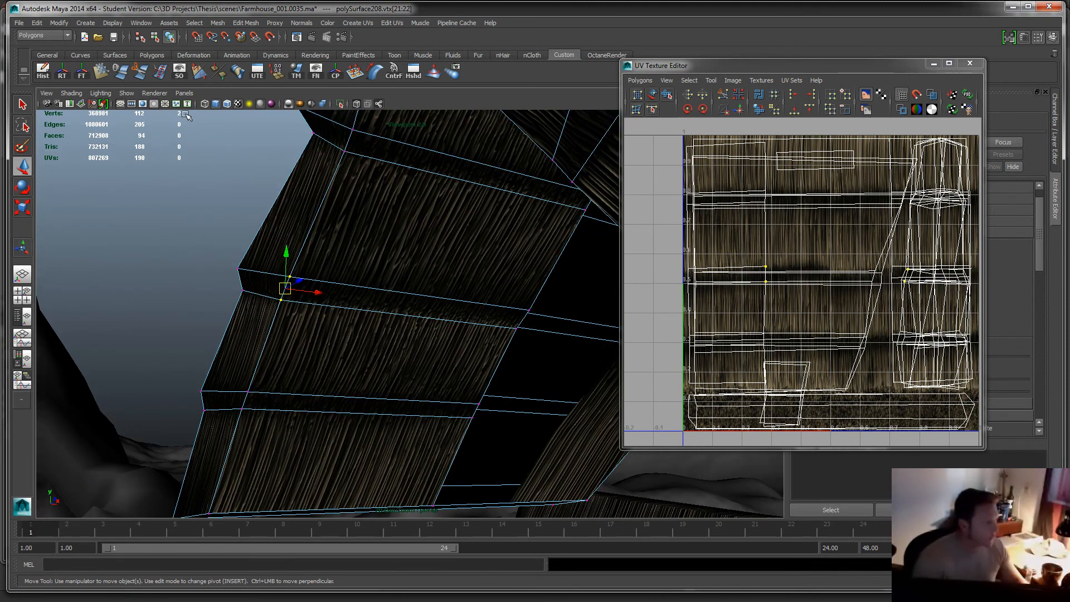
scroll(412, 271, down, 3)
right_drag(405, 268, 470, 244)
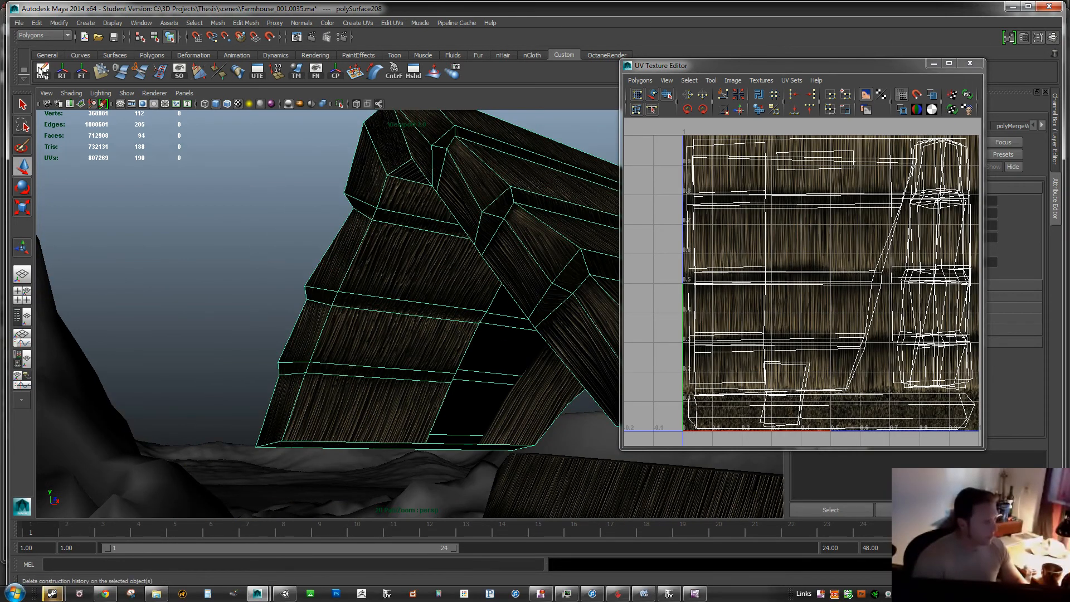
click(43, 71)
Select the edge loop where the underside strip meets the roof's outer rim and soften its edges.
alt+drag(433, 251, 410, 248)
alt+drag(438, 304, 413, 327)
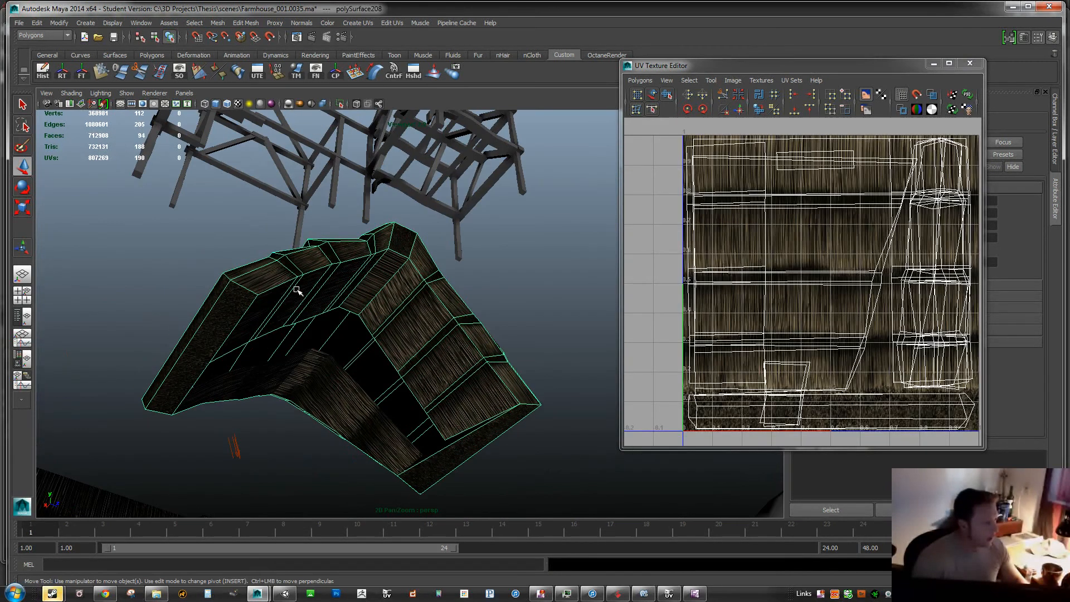
right_drag(296, 289, 296, 283)
double_click(276, 287)
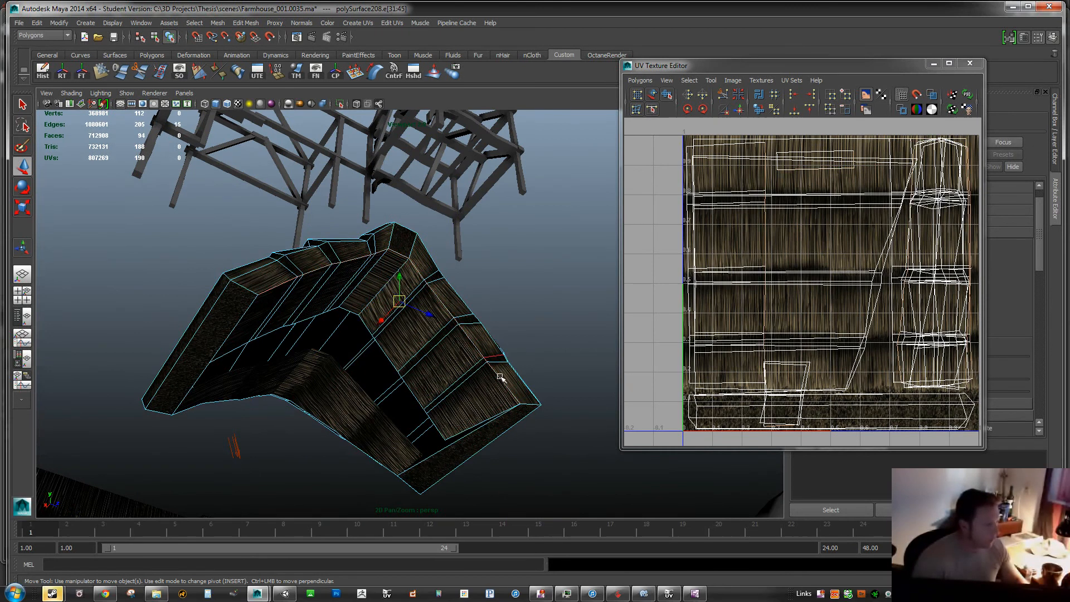
alt+drag(496, 306, 530, 279)
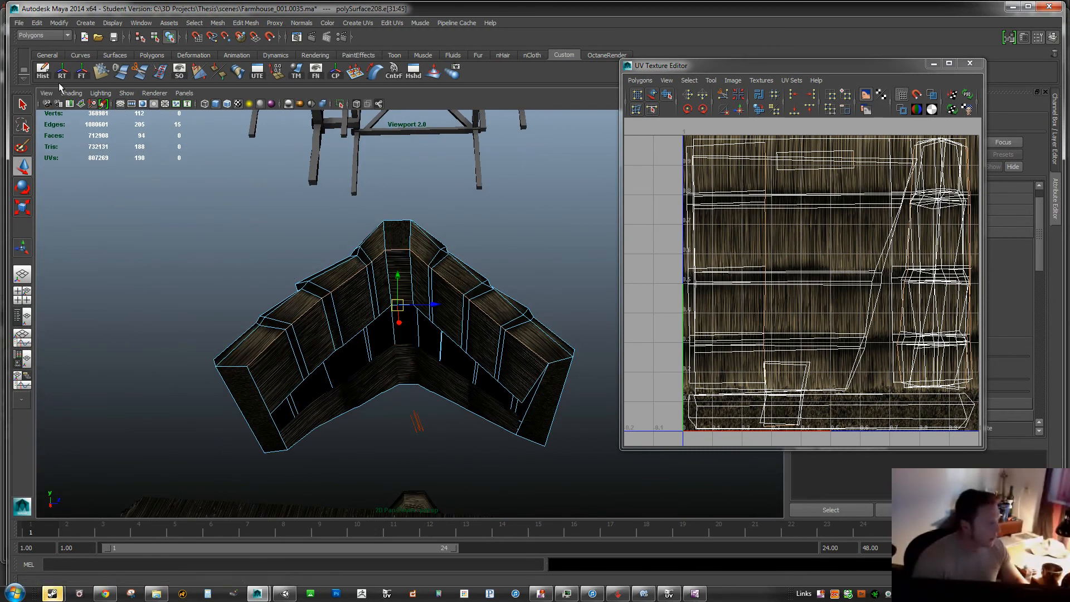
shift+right_drag(342, 285, 449, 314)
click(509, 245)
alt+drag(508, 246, 443, 314)
Inspect the underside's shading in object selection, and delete the roof section's construction history again.
right_drag(391, 312, 450, 295)
alt+right_drag(258, 296, 389, 292)
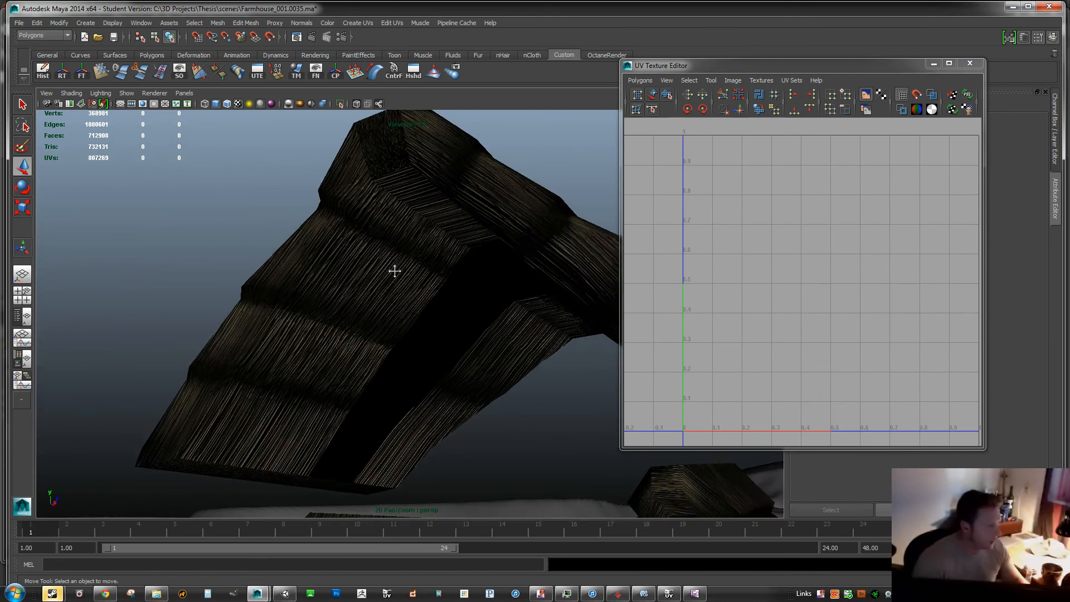
alt+middle_drag(389, 292, 450, 273)
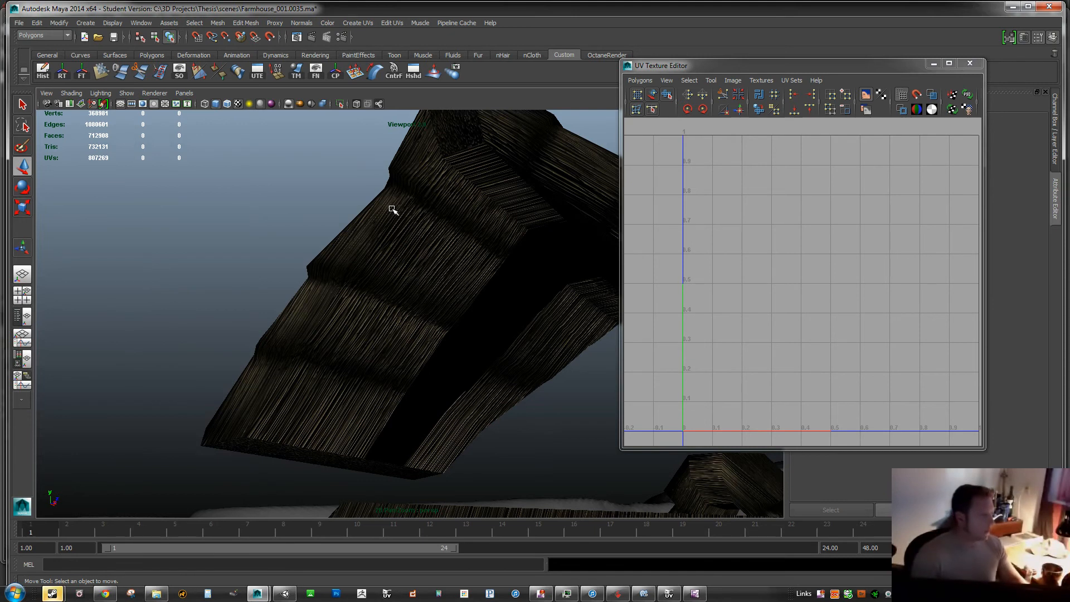
alt+drag(350, 290, 390, 268)
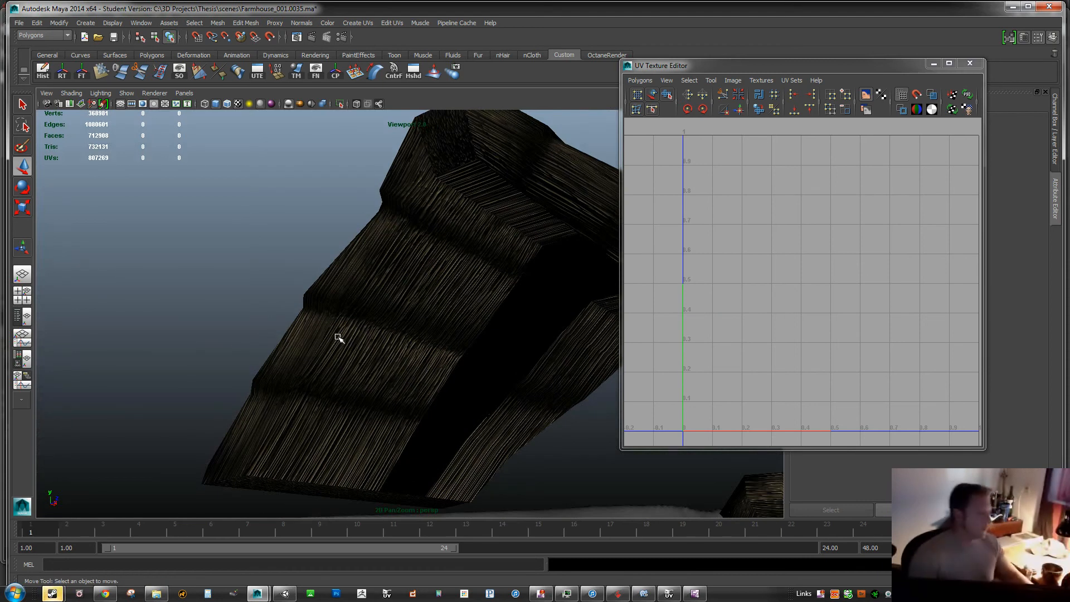
alt+drag(371, 275, 394, 245)
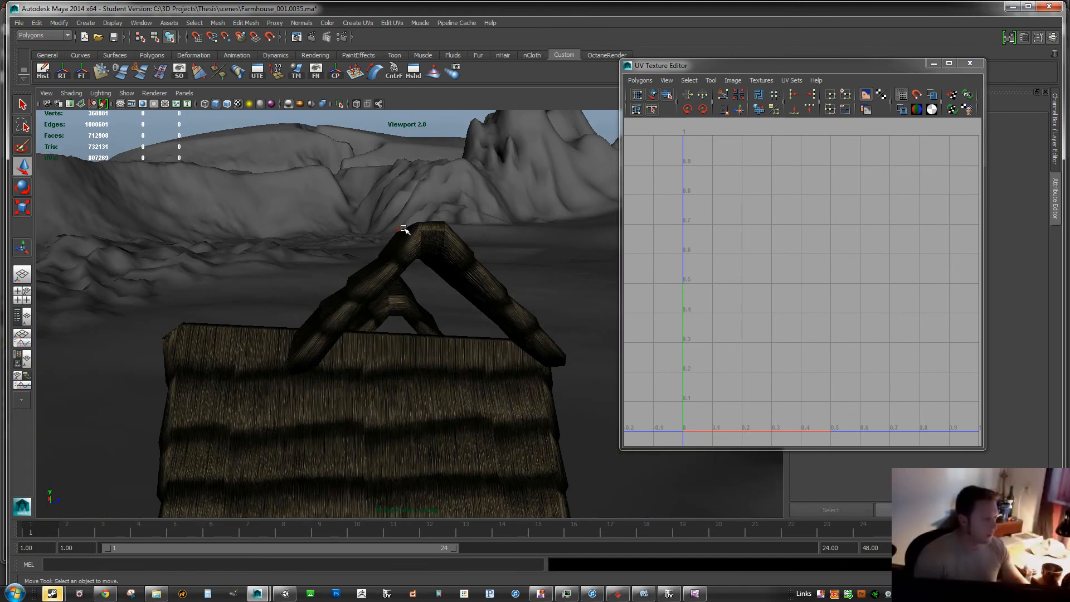
click(397, 248)
click(44, 72)
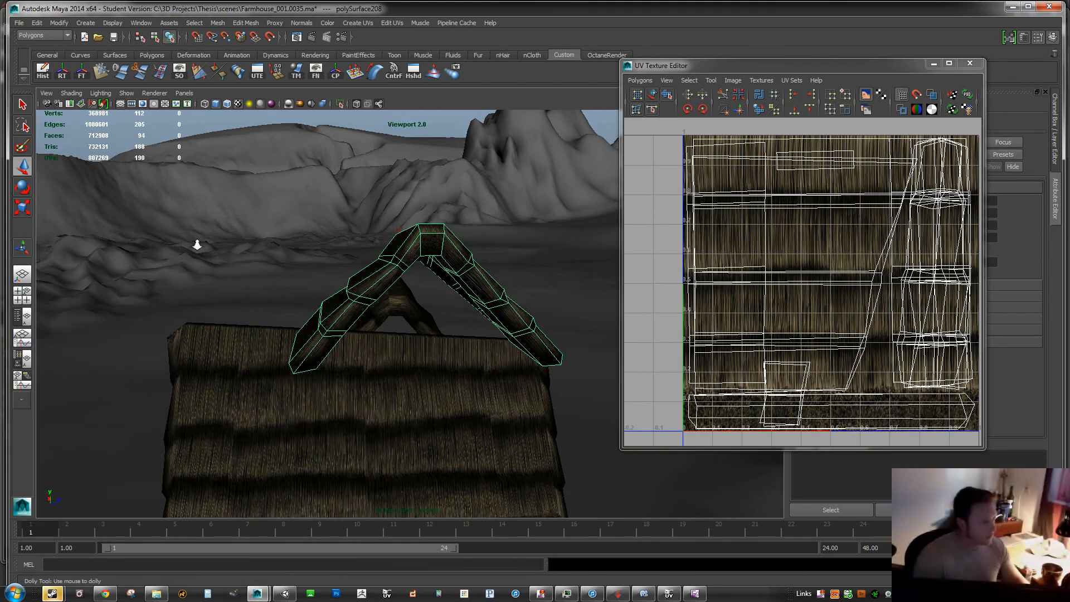
Examine the farmhouse, its separate roof pieces and the surrounding mountain terrain from a distance.
alt+right_drag(303, 260, 267, 312)
alt+drag(267, 312, 521, 305)
alt+middle_drag(521, 305, 518, 220)
alt+right_drag(430, 321, 385, 314)
alt+drag(347, 323, 365, 330)
alt+right_drag(448, 319, 407, 311)
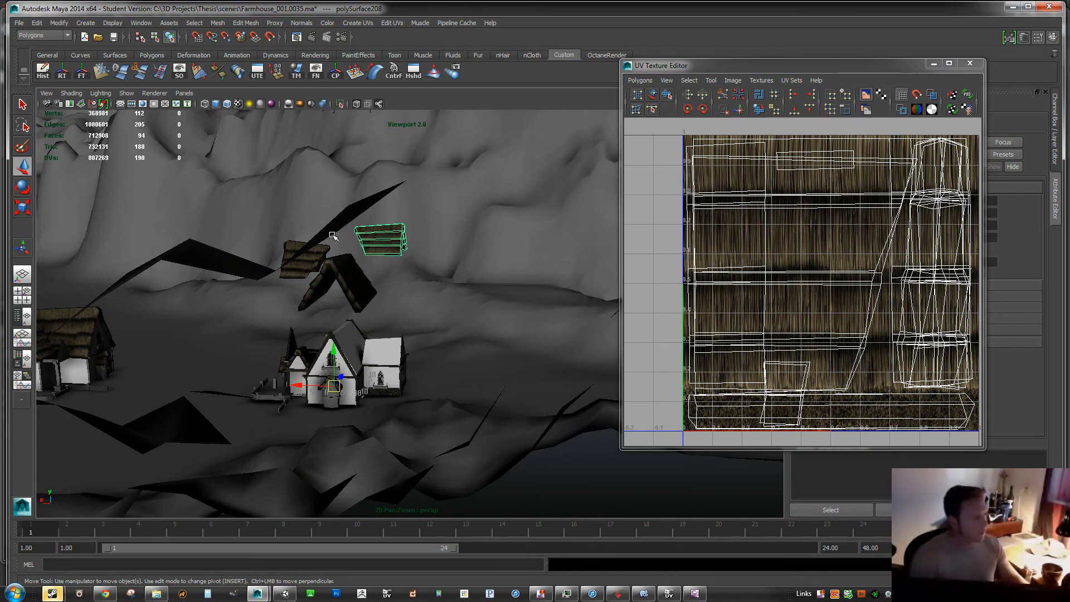
alt+middle_drag(293, 264, 440, 304)
alt+drag(355, 394, 390, 345)
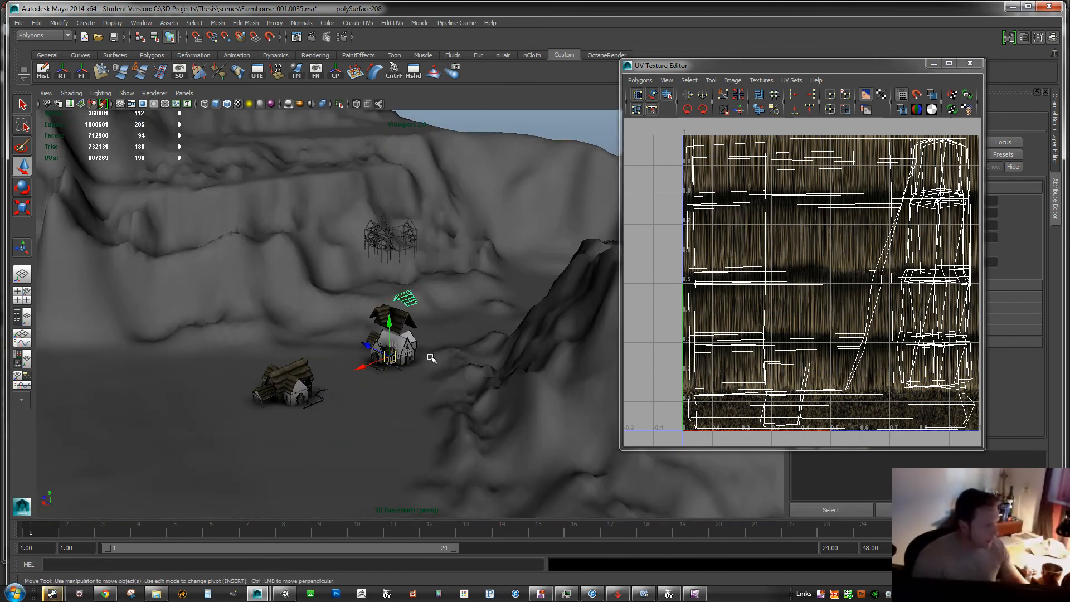
alt+drag(508, 348, 351, 365)
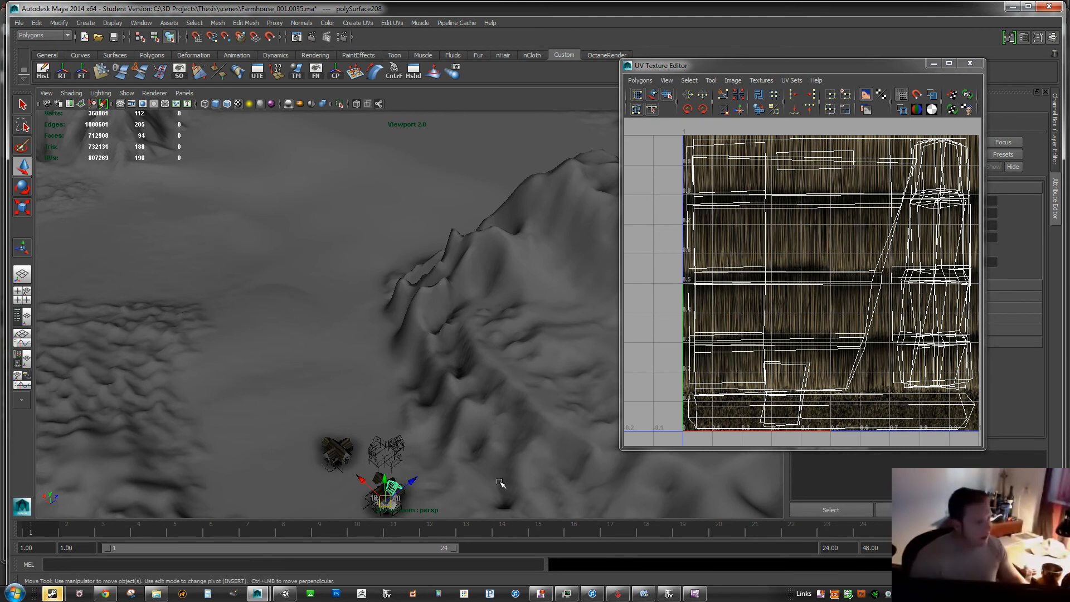
alt+drag(549, 358, 502, 359)
alt+drag(405, 340, 544, 370)
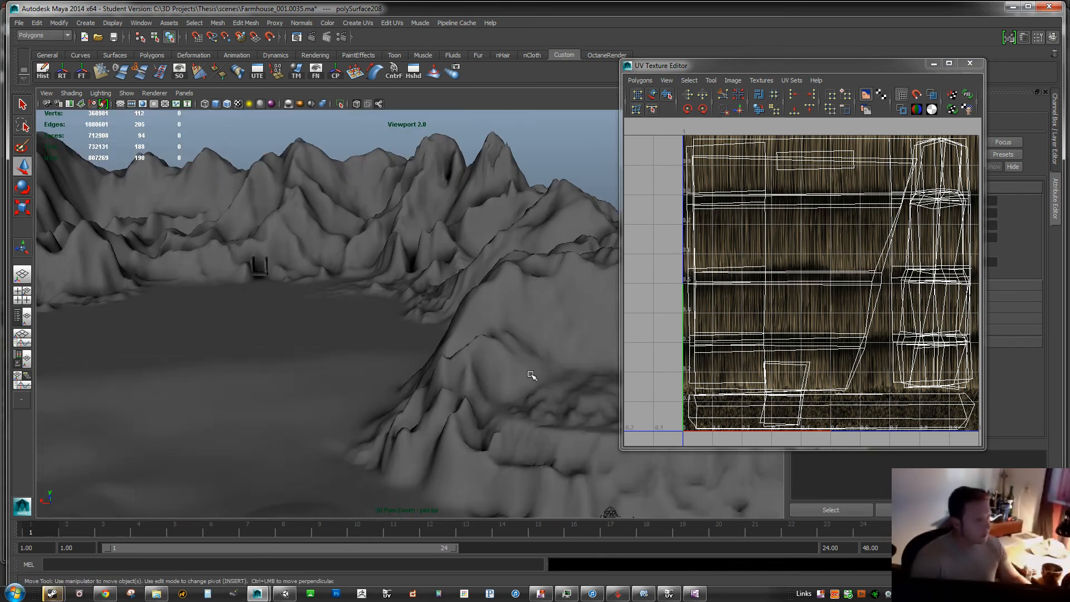
alt+drag(467, 333, 474, 270)
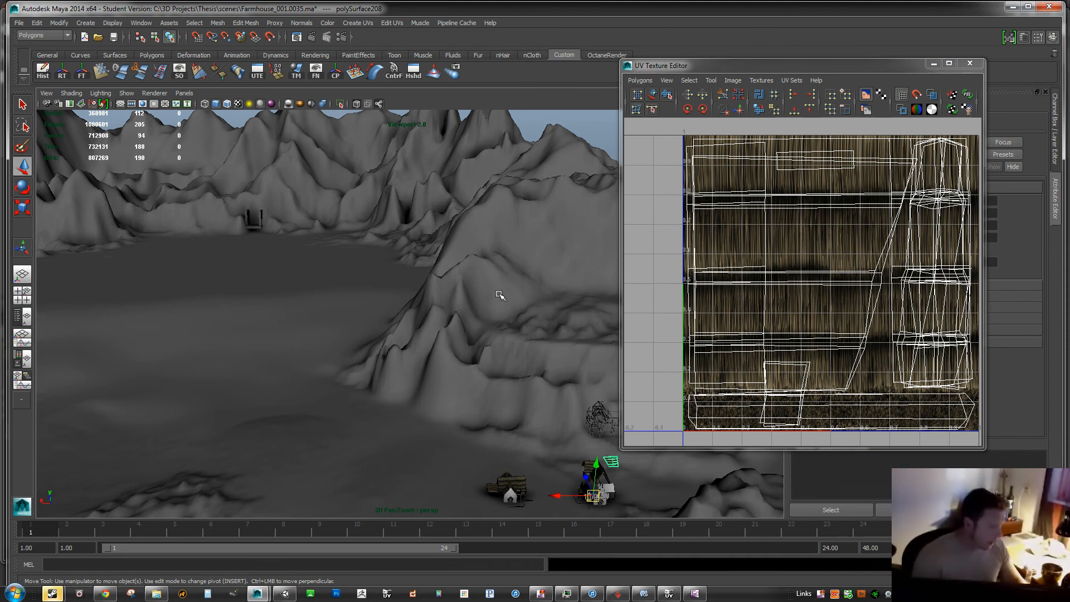
Return to a close view of the farmhouse below its raised roofs, and switch to Substance Designer.
alt+drag(401, 338, 474, 365)
alt+middle_drag(446, 365, 319, 363)
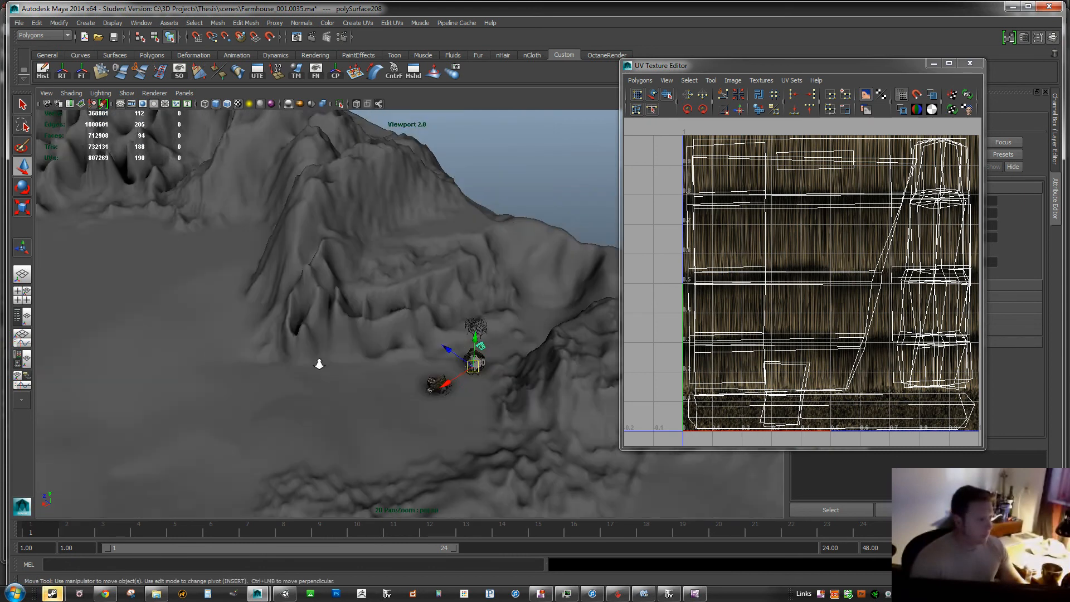
alt+right_drag(319, 363, 517, 361)
alt+middle_drag(517, 361, 404, 325)
alt+right_drag(316, 350, 490, 362)
alt+middle_drag(390, 429, 402, 358)
alt+drag(401, 358, 457, 306)
alt+right_drag(256, 437, 358, 433)
alt+middle_drag(358, 433, 308, 321)
alt+right_drag(253, 362, 422, 351)
alt+middle_drag(383, 446, 405, 382)
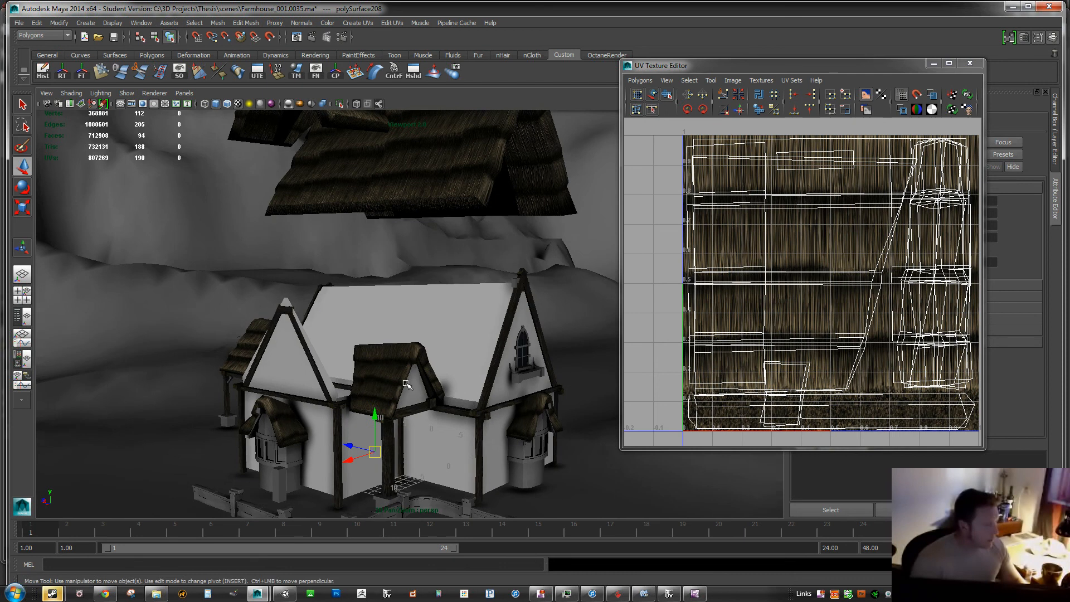
click(617, 594)
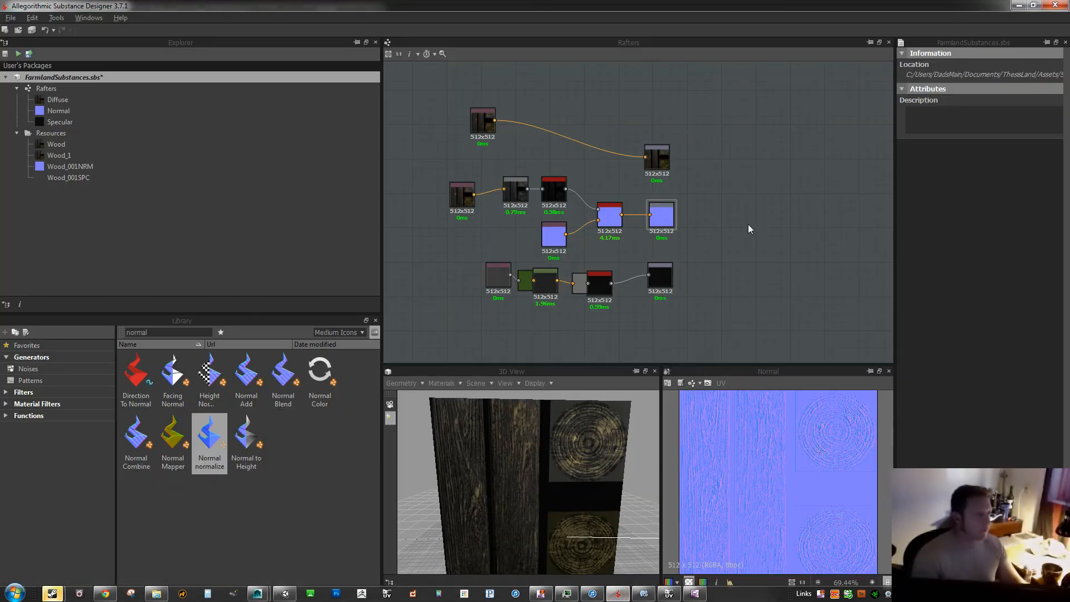